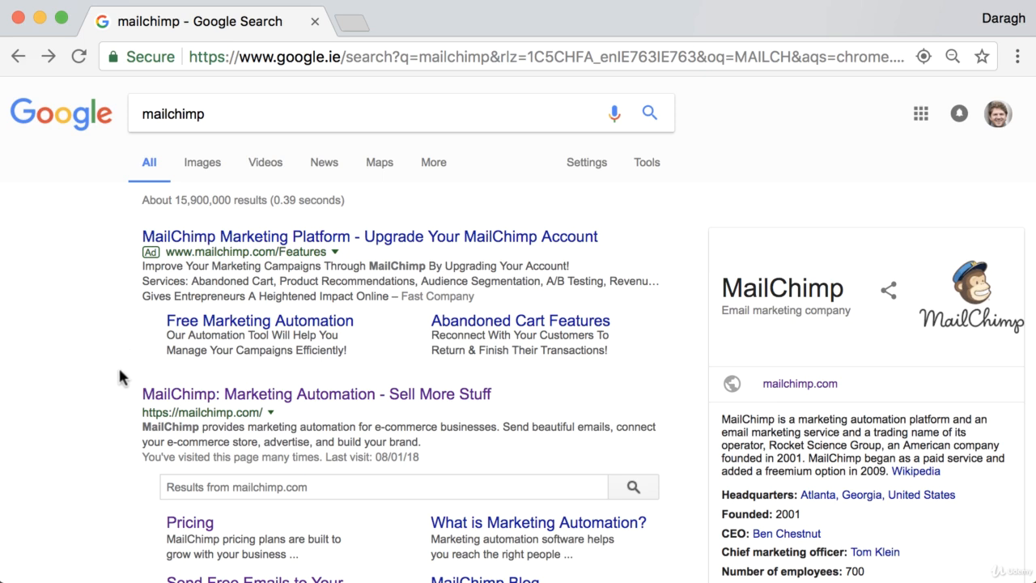
Open the MailChimp website from the search results and get to its main homepage
scroll(122, 375, down, 3)
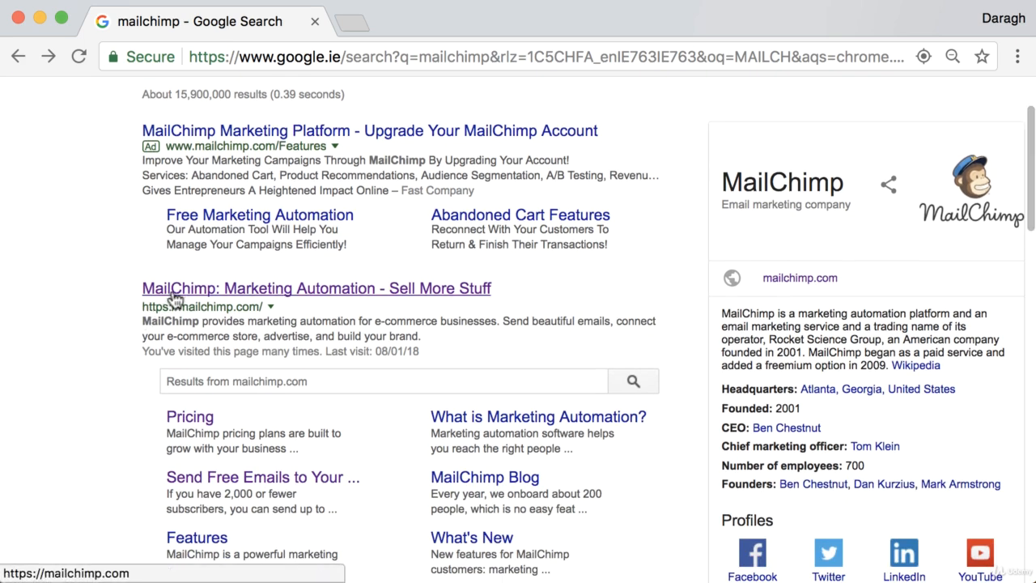
scroll(173, 296, up, 3)
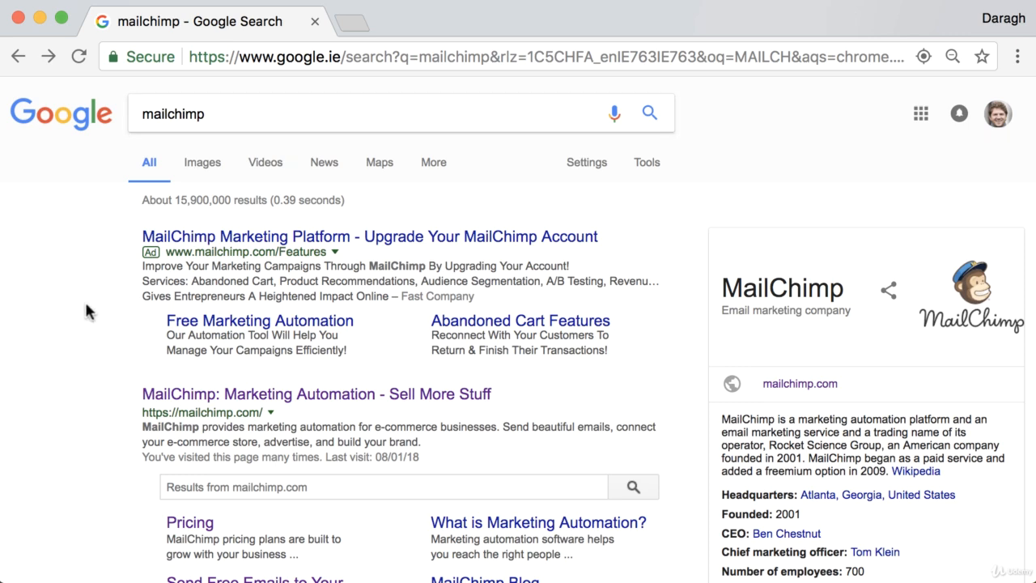
scroll(97, 341, down, 1)
click(229, 366)
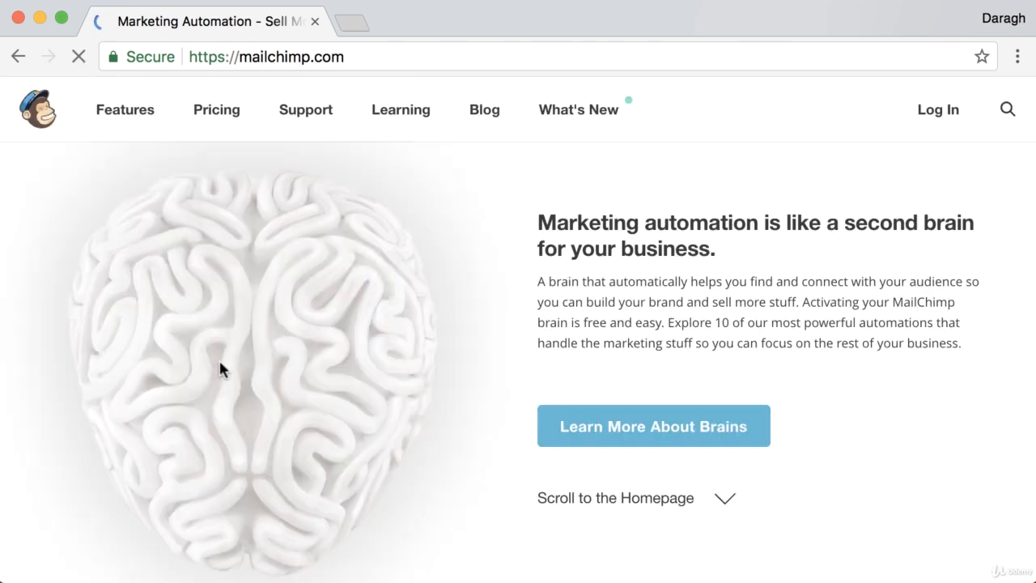
click(581, 502)
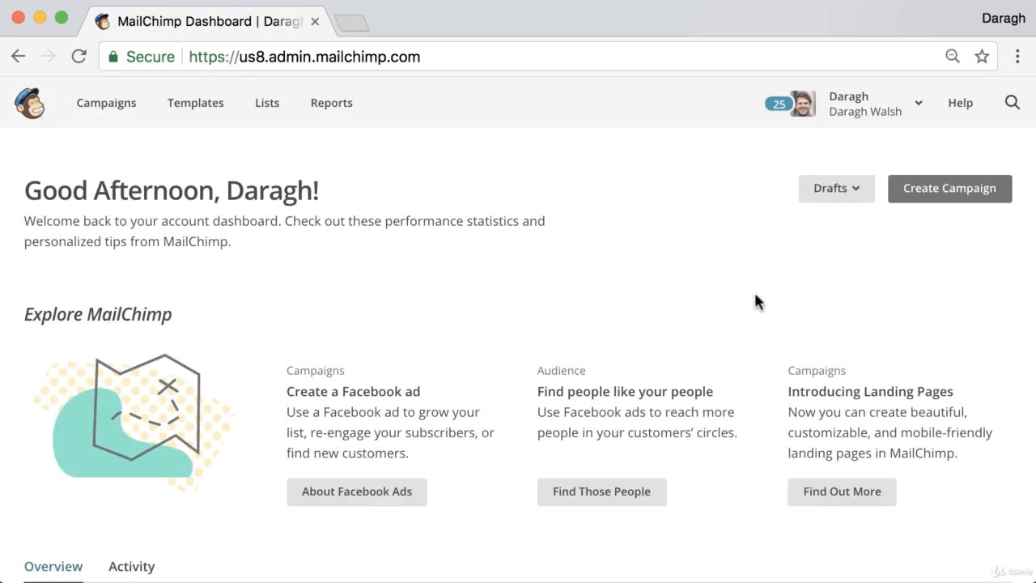
Start a new list from the Lists page, choosing a new list rather than groups
click(272, 116)
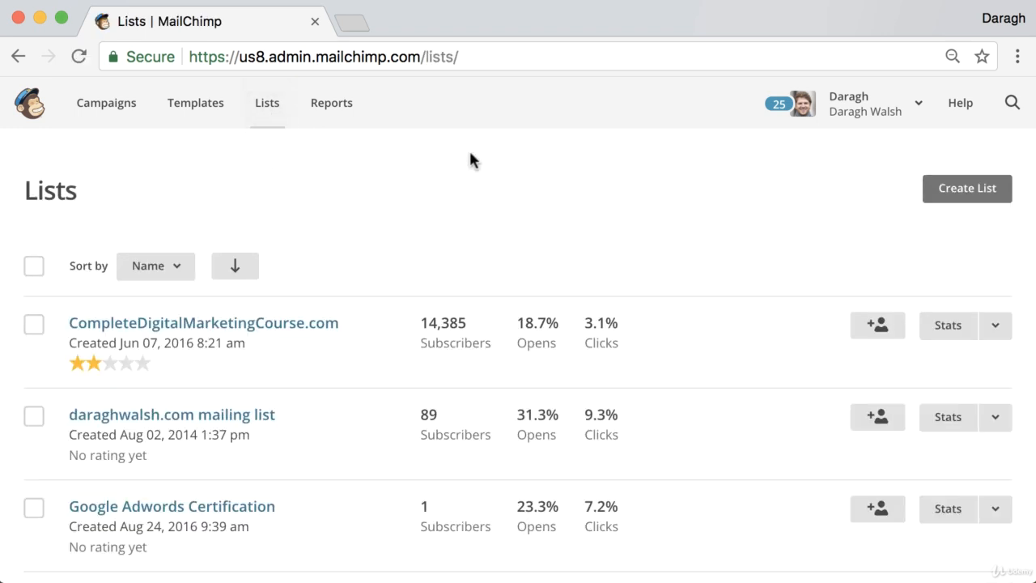
click(982, 198)
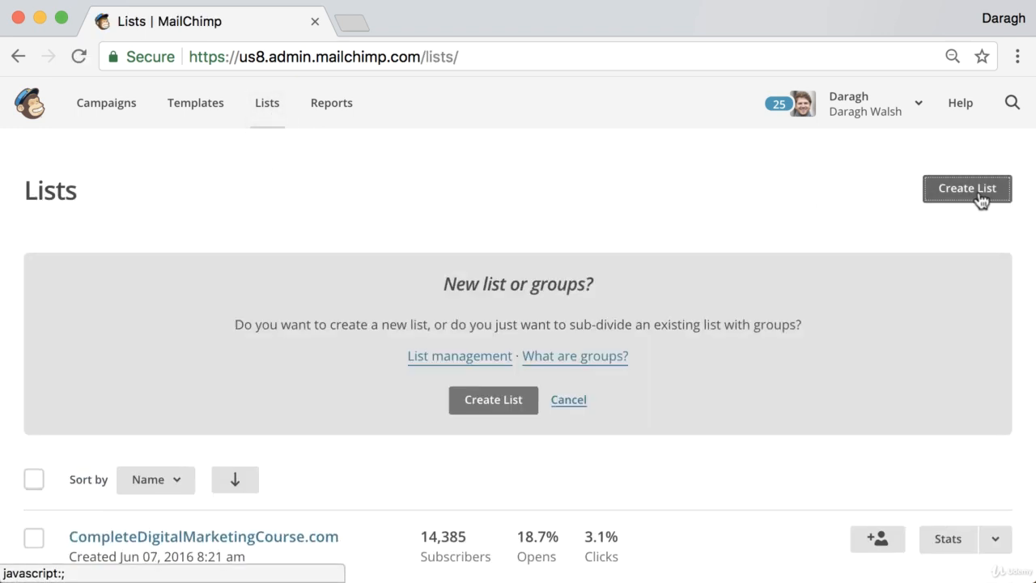
click(491, 401)
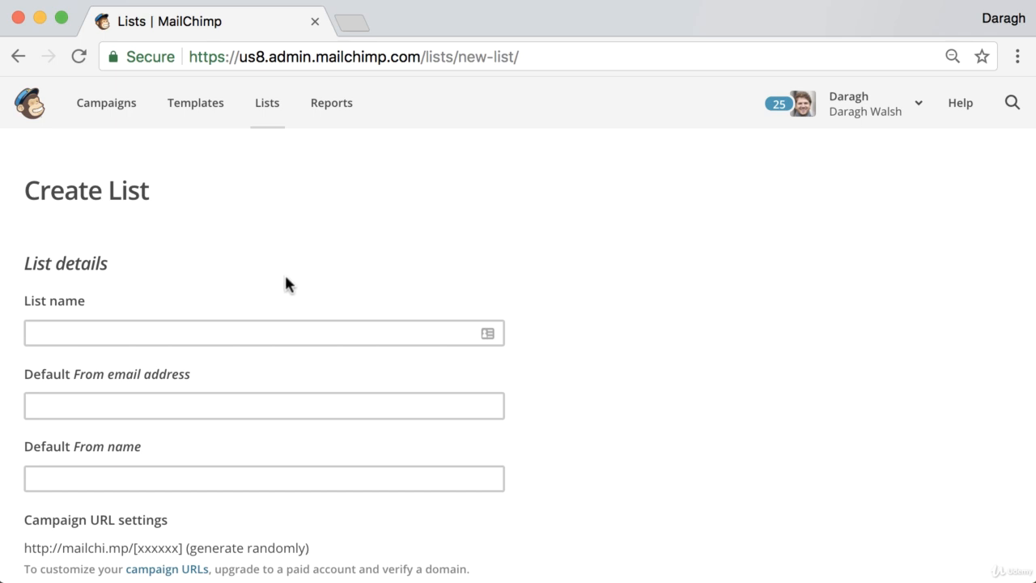
Name the list 'Examples domain' and enter the default sender email address
scroll(285, 277, down, 2)
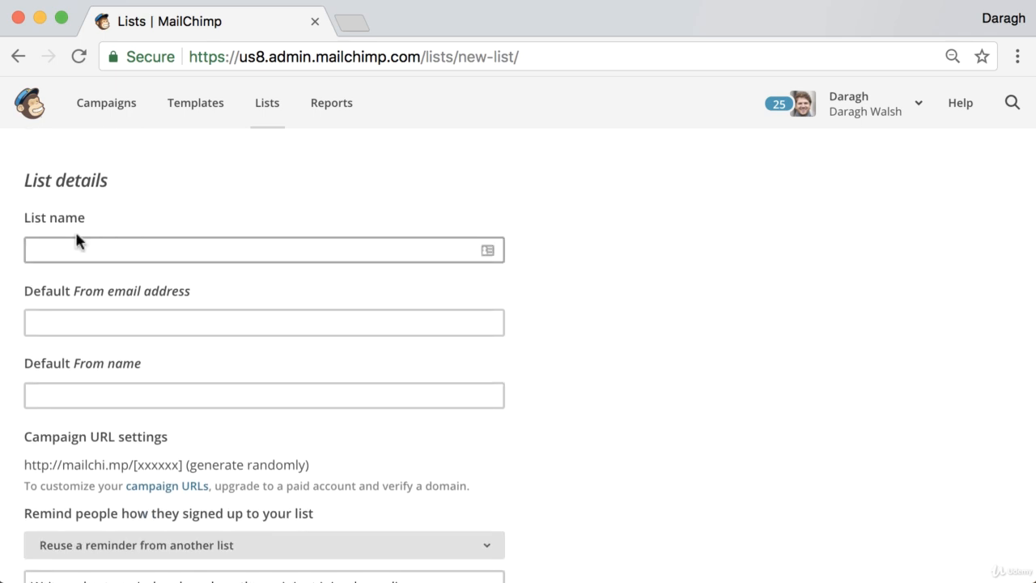
click(77, 242)
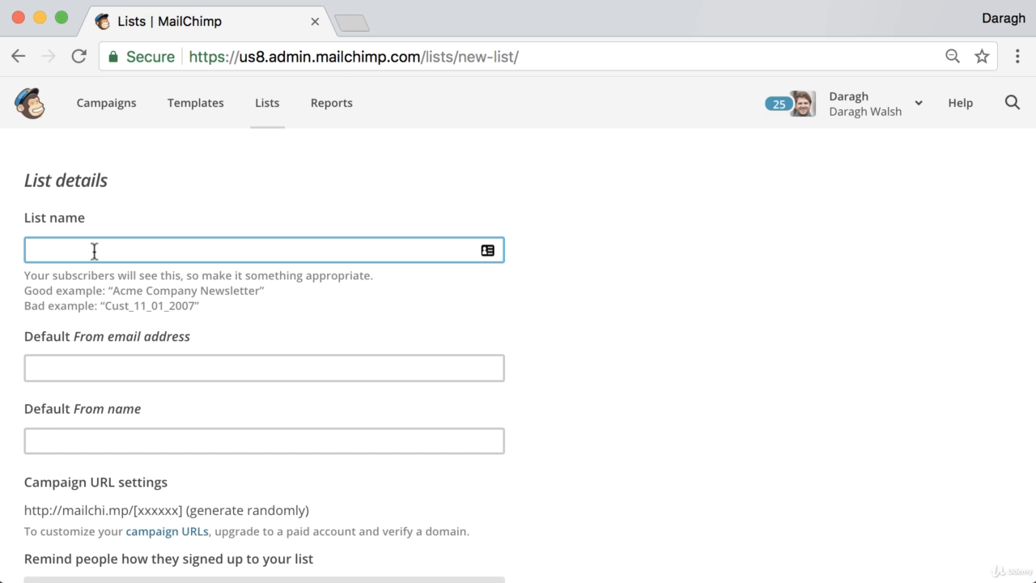
text(Examples domain)
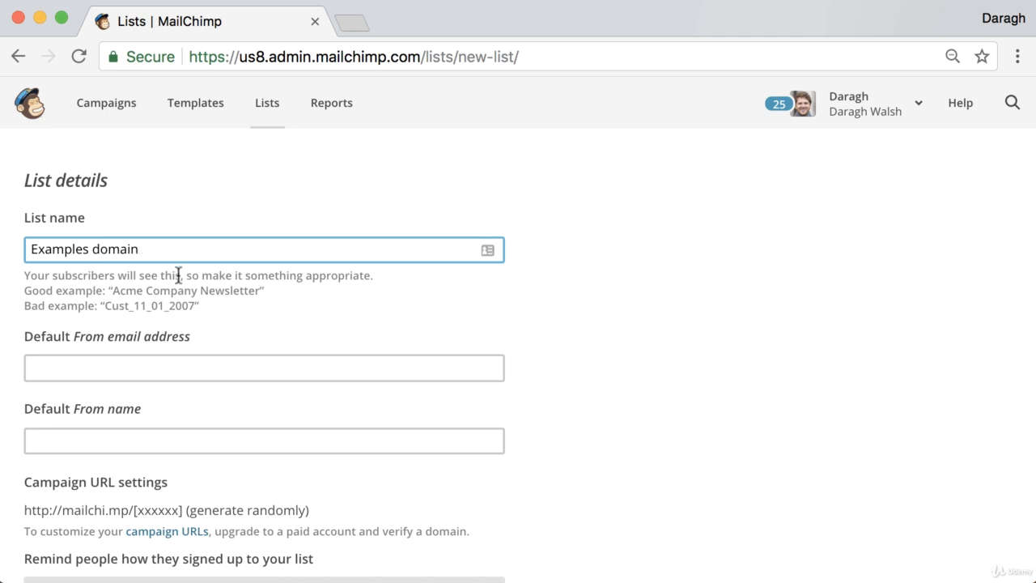
scroll(177, 280, down, 3)
click(136, 261)
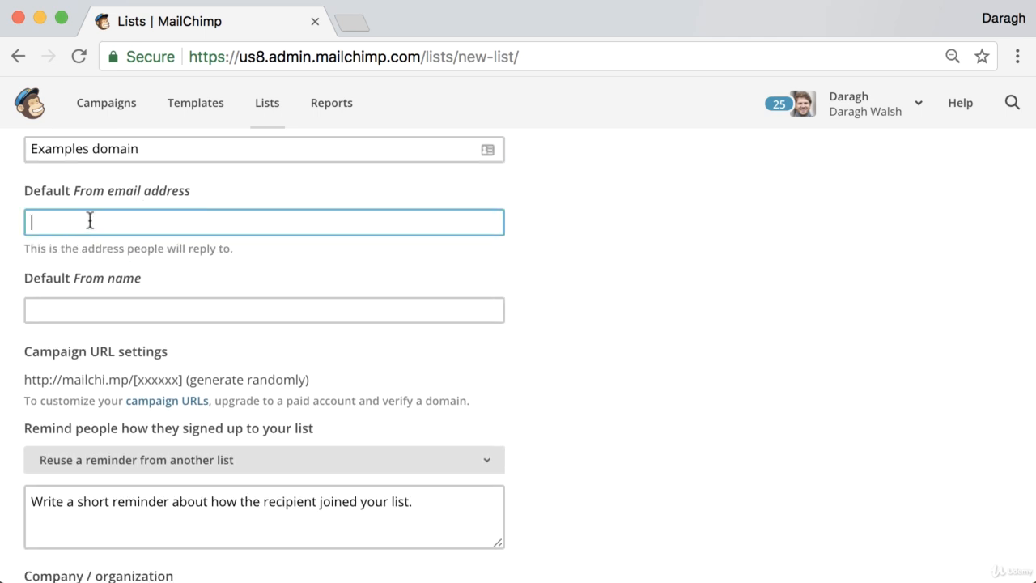
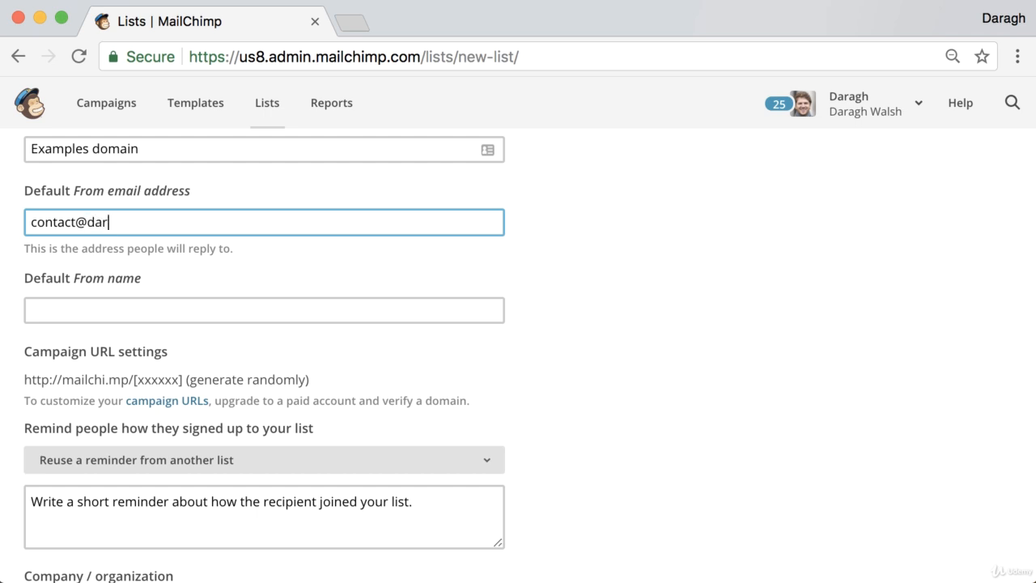
double_click(130, 230)
click(129, 229)
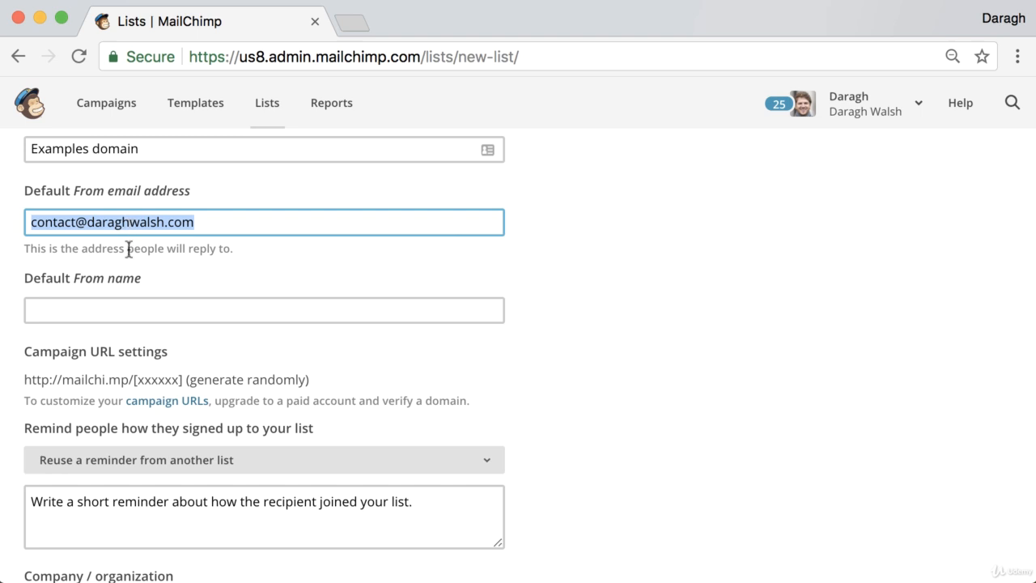
Set the default From name to 'example domain'
click(119, 305)
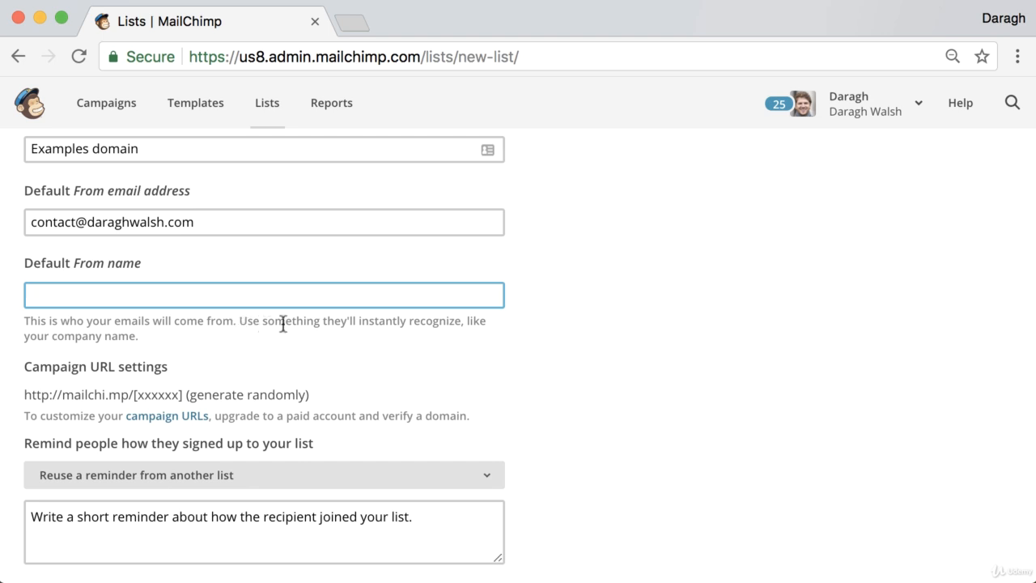
click(194, 300)
text(example domain)
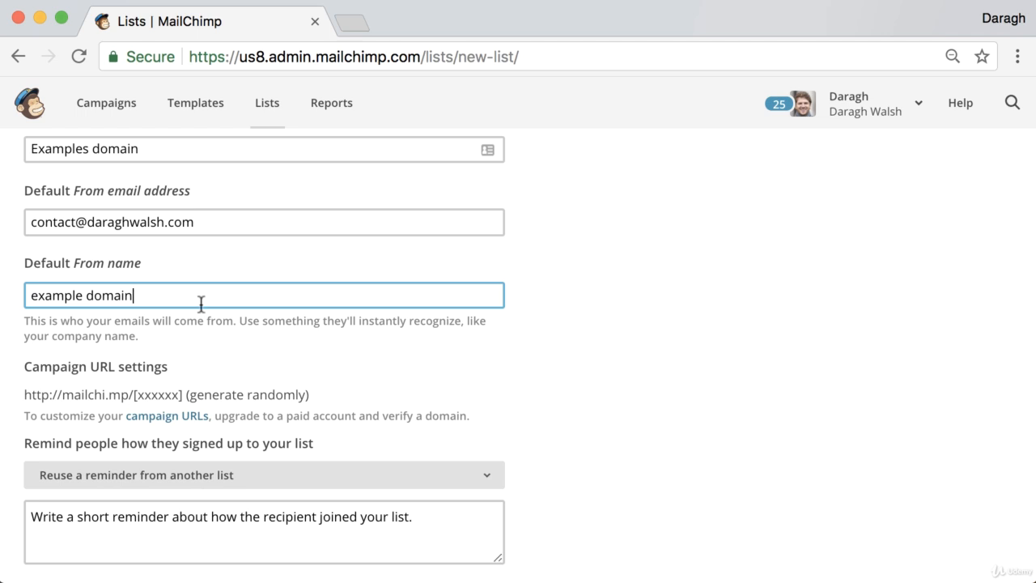
scroll(195, 336, down, 4)
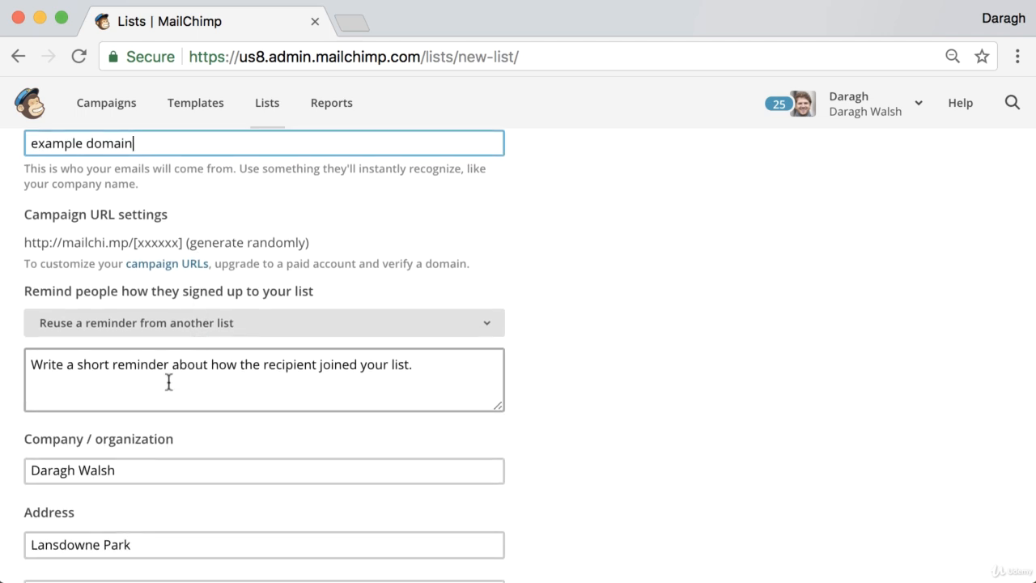
Type the reminder 'You are receiving this email because you opted in on our site.', fixing typos
click(169, 382)
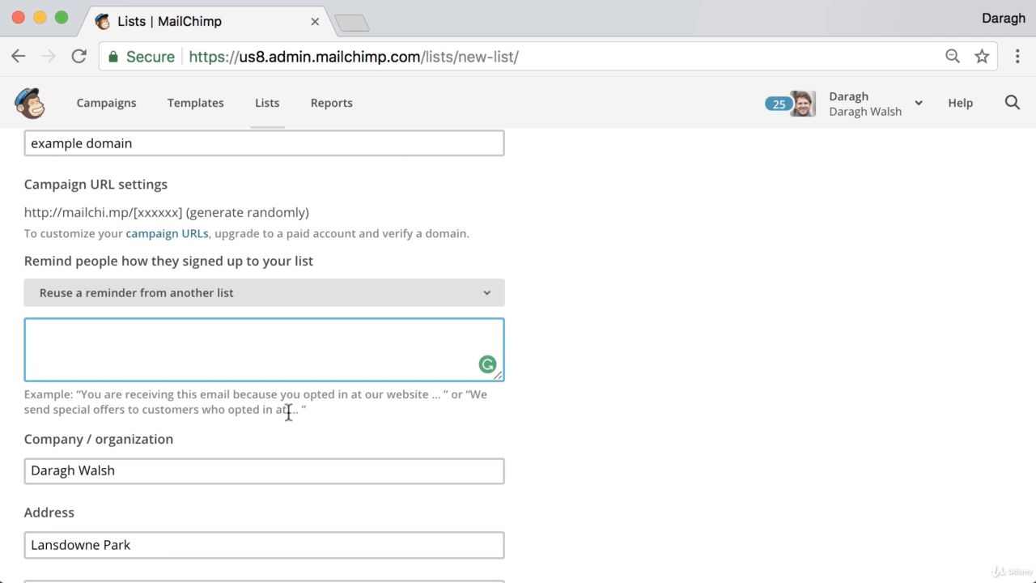
text(You are recei)
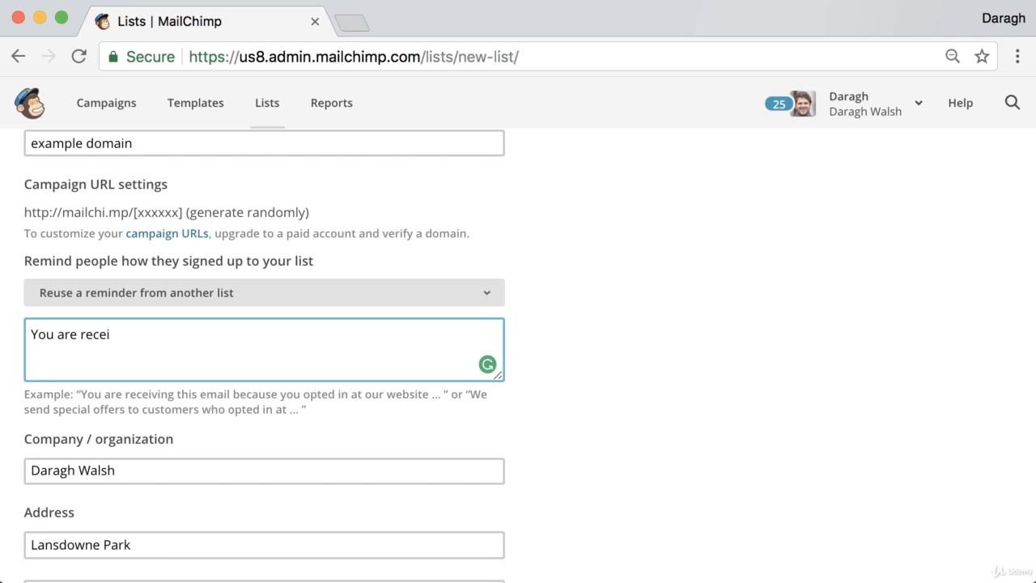
text(ving this em)
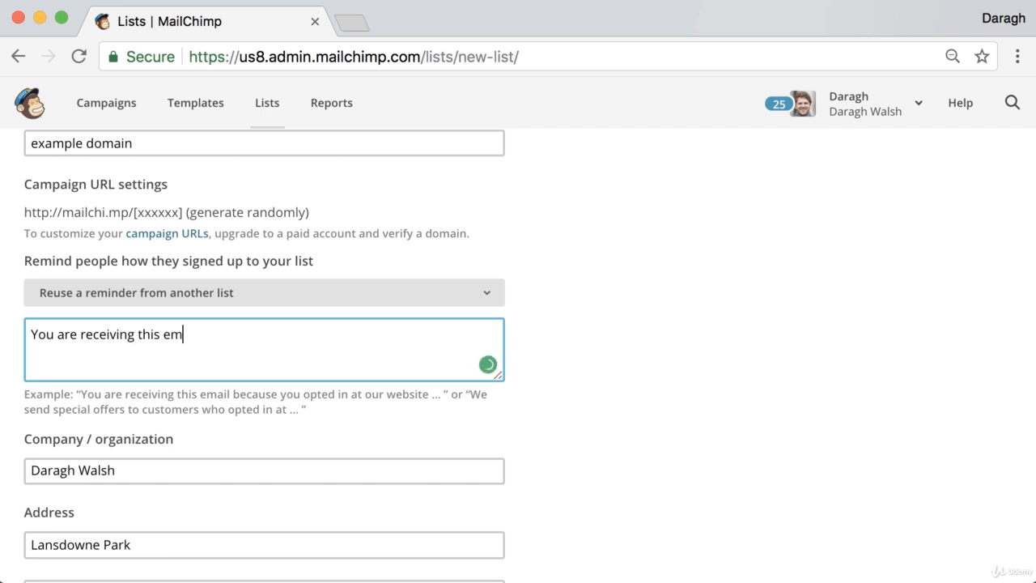
text(ail because you top)
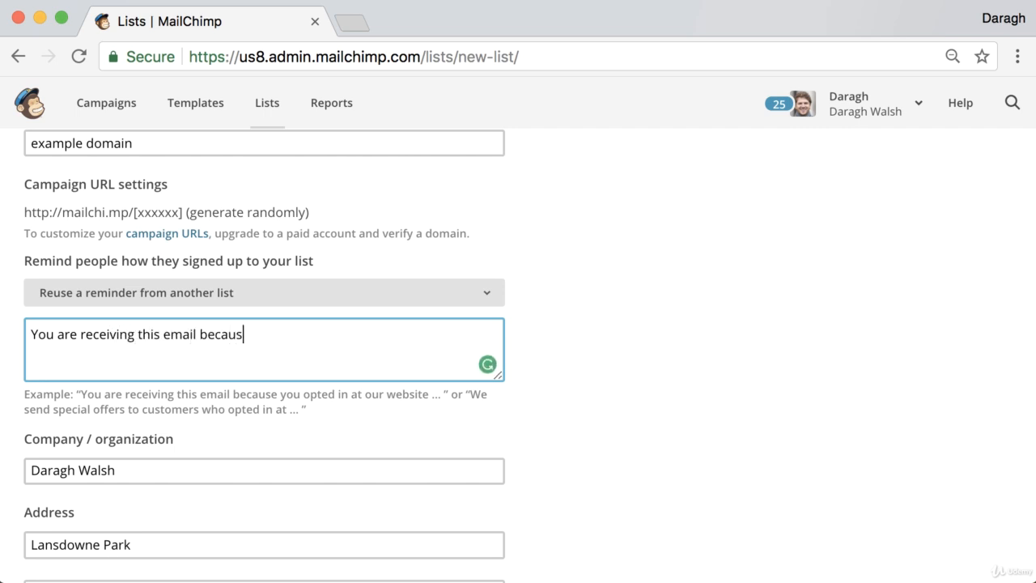
key(BackSpace)
key(BackSpace)
key(BackSpace)
text(opted in on)
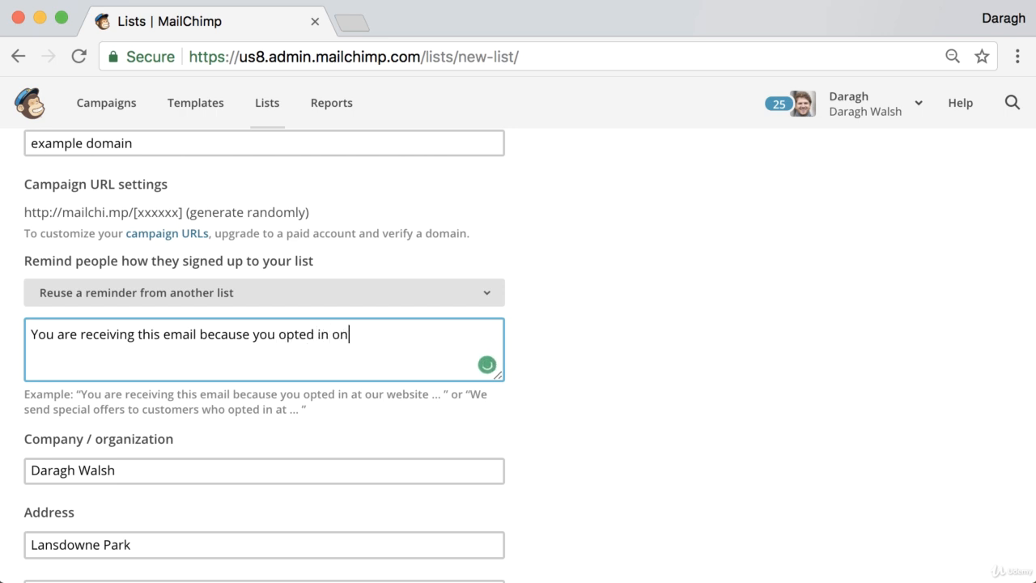
text( our site.)
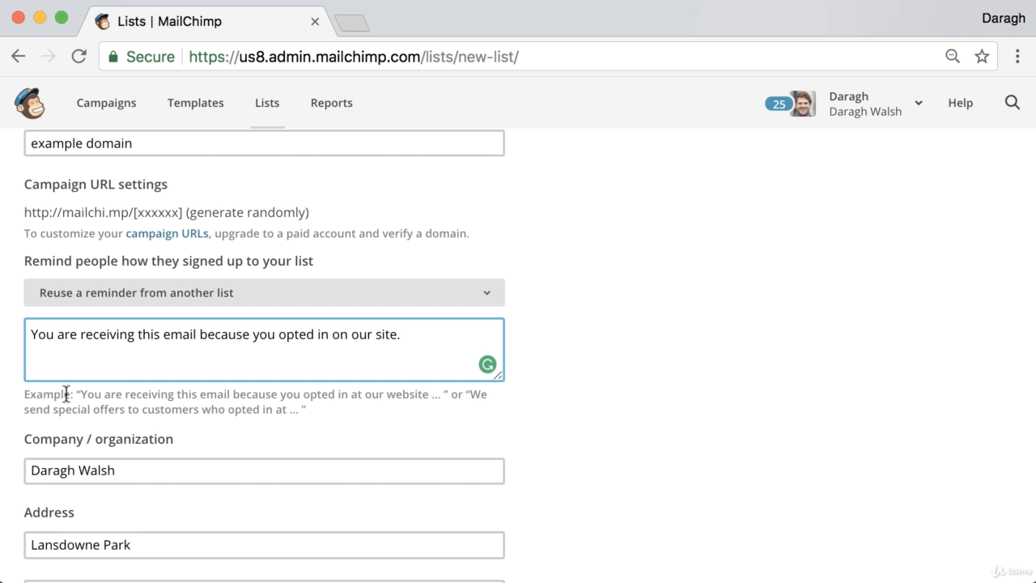
scroll(65, 395, down, 3)
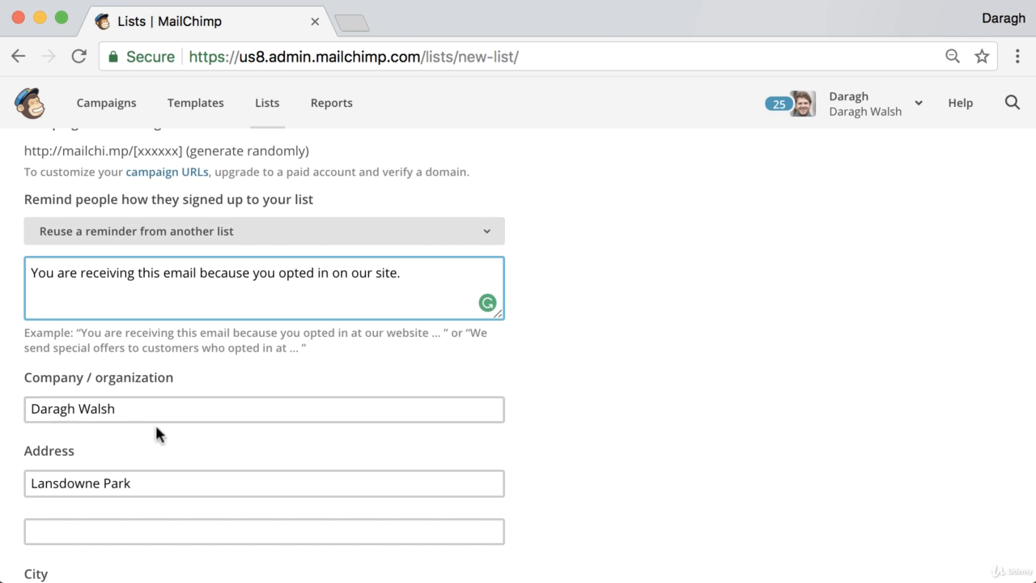
Save the list form with double opt-in off and no notifications
scroll(154, 423, down, 1)
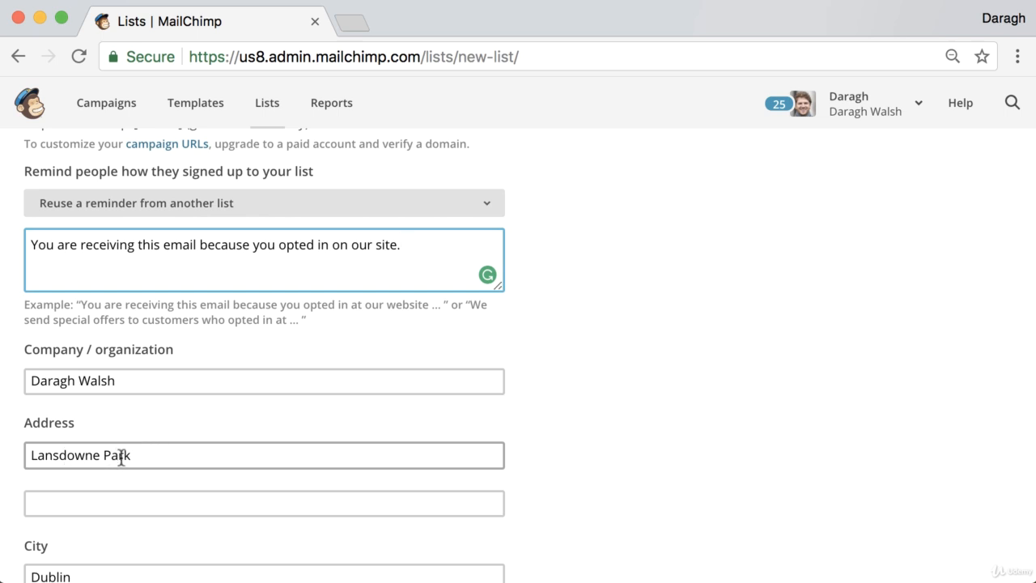
scroll(121, 456, down, 1)
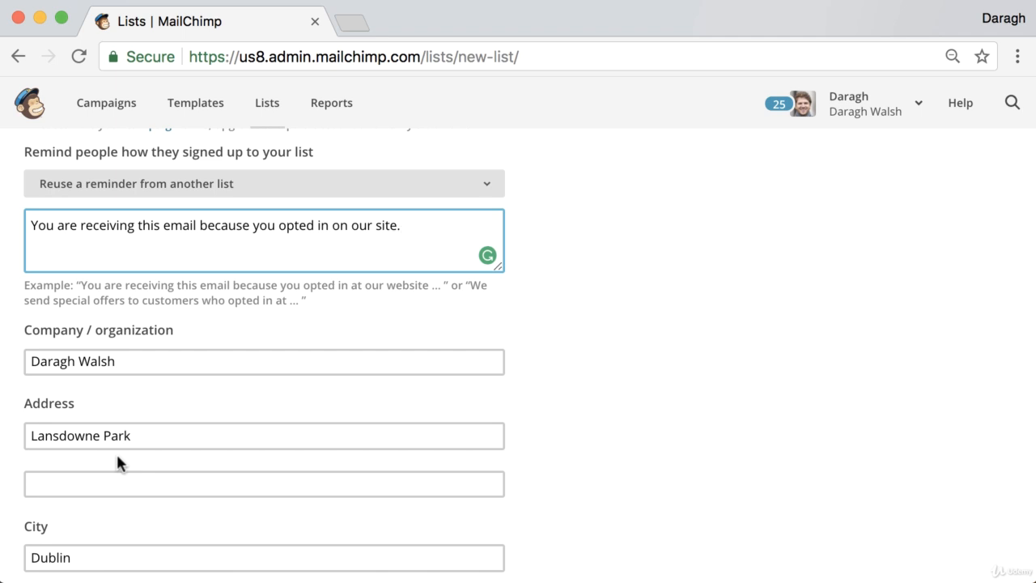
scroll(116, 452, down, 2)
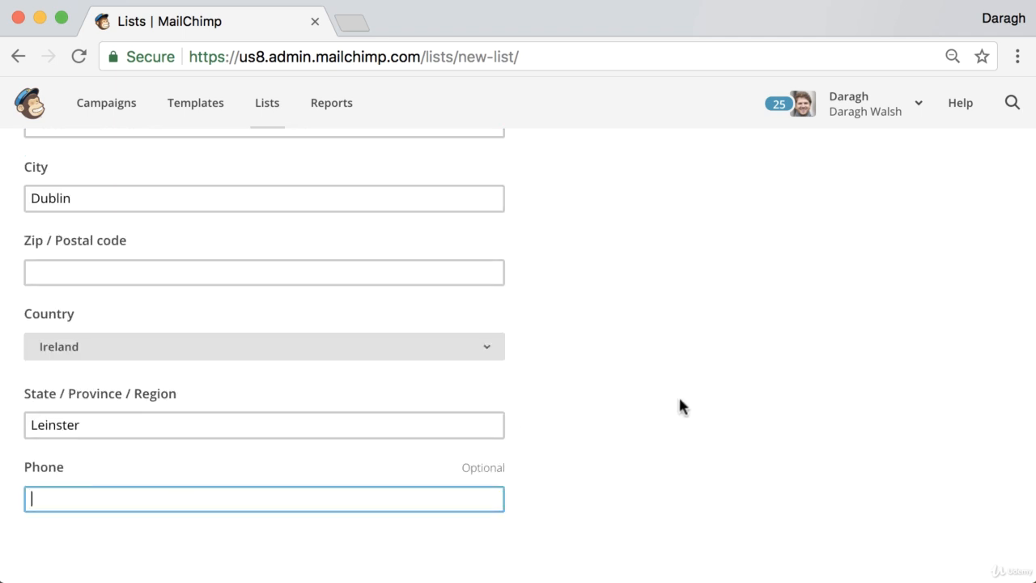
scroll(500, 383, down, 4)
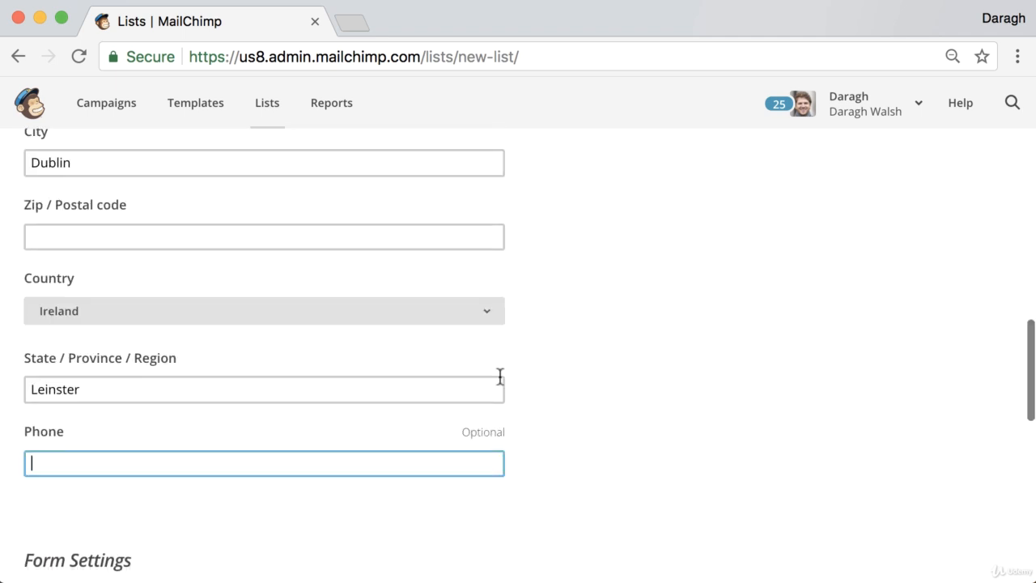
scroll(501, 376, down, 5)
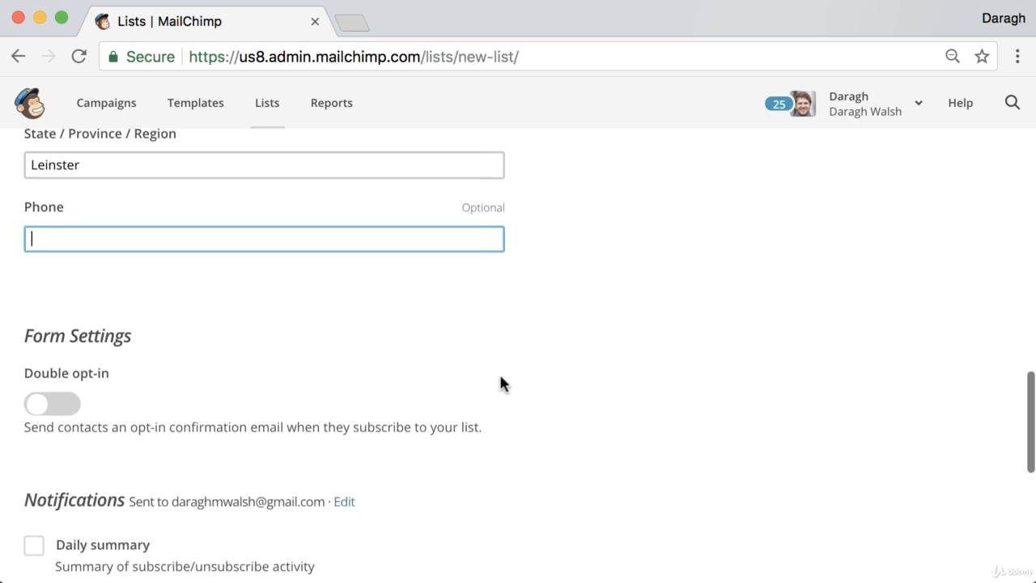
scroll(518, 383, down, 1)
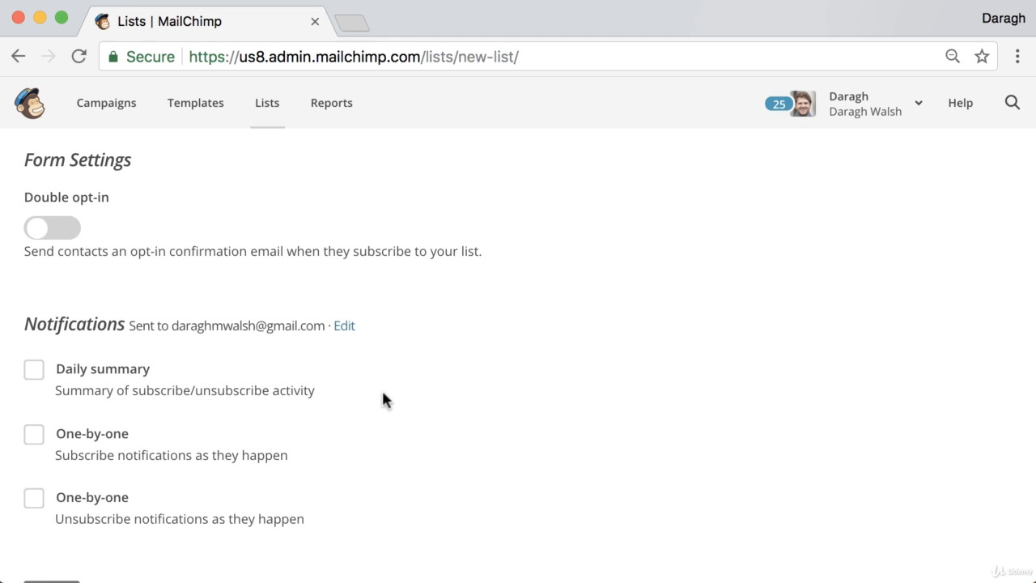
scroll(383, 399, down, 2)
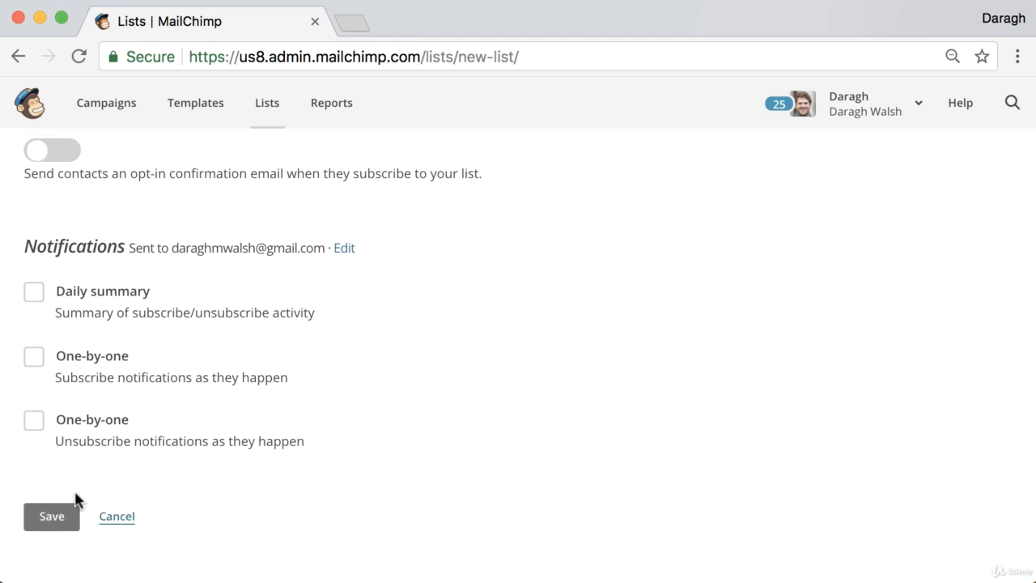
click(70, 522)
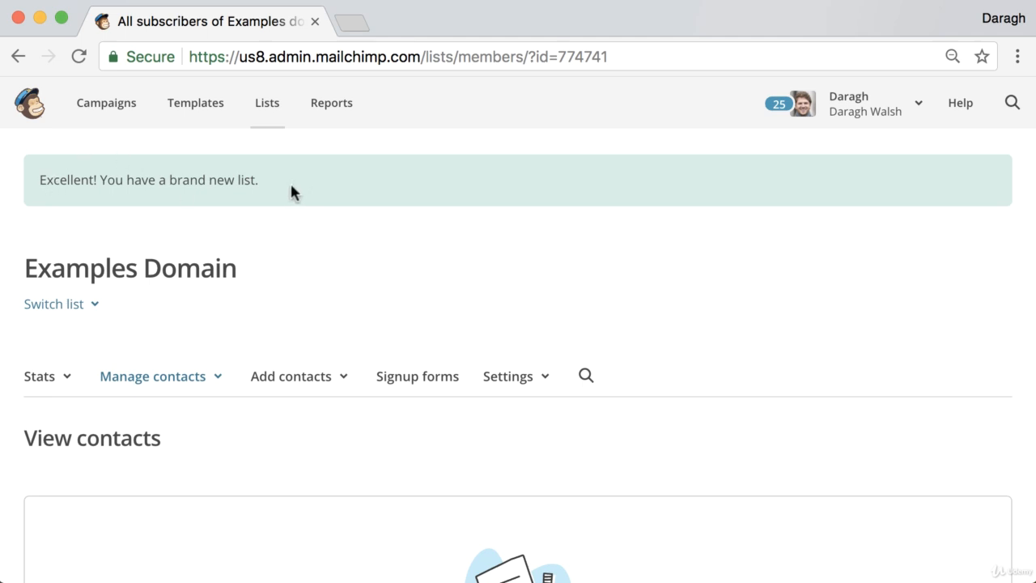
Check the Examples Domain contacts page to confirm the list has no contacts
scroll(291, 190, down, 5)
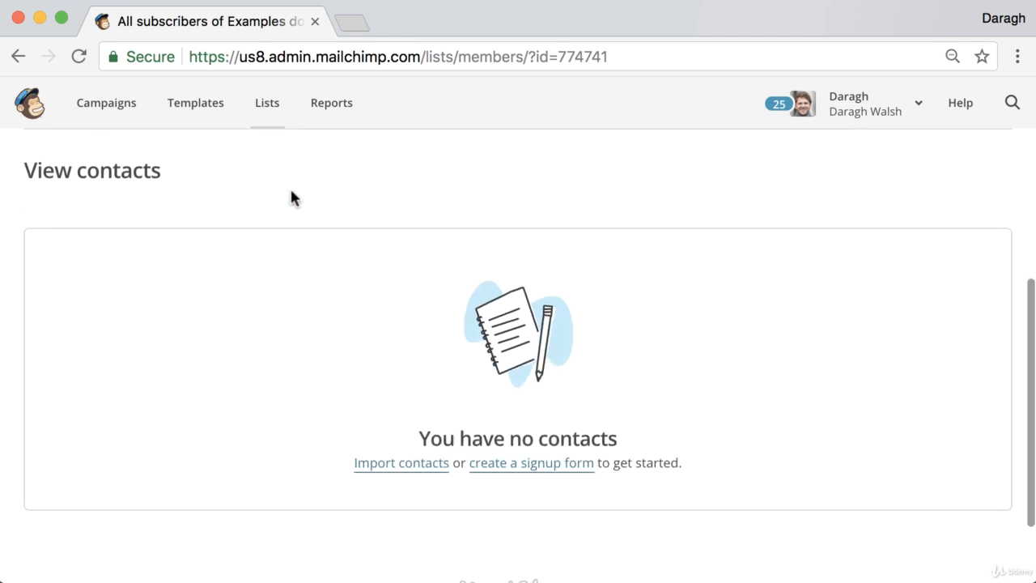
scroll(292, 192, up, 2)
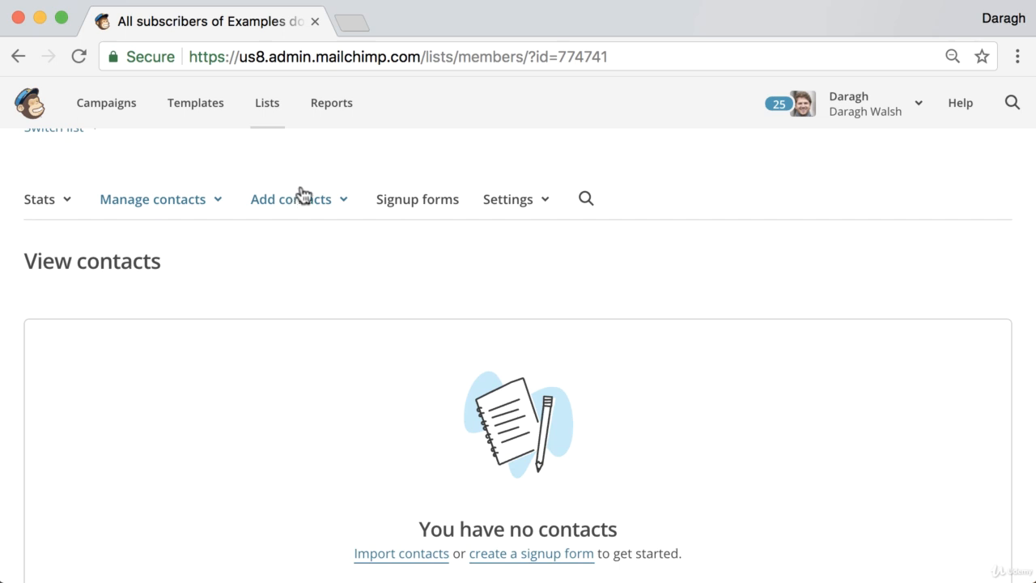
Search 'verify email mailchimp' in a new tab and open the Verify a Domain help article
click(356, 29)
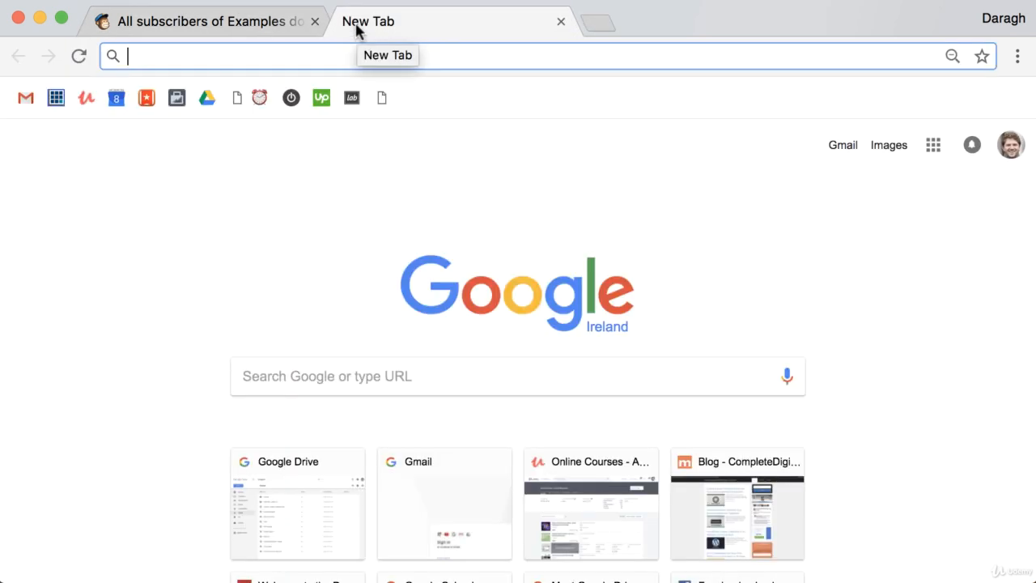
text(very)
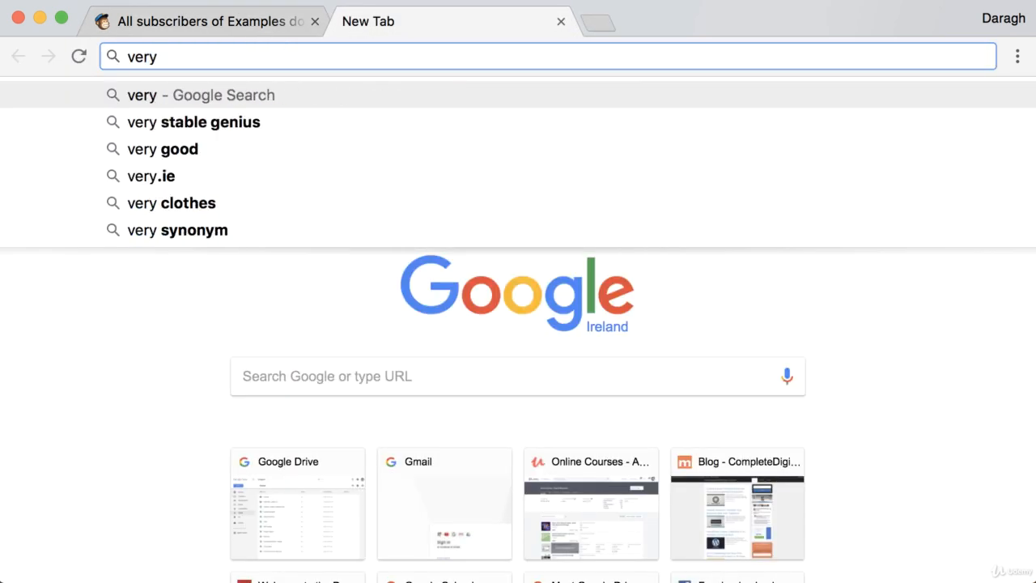
key(BackSpace)
key(Down)
key(Return)
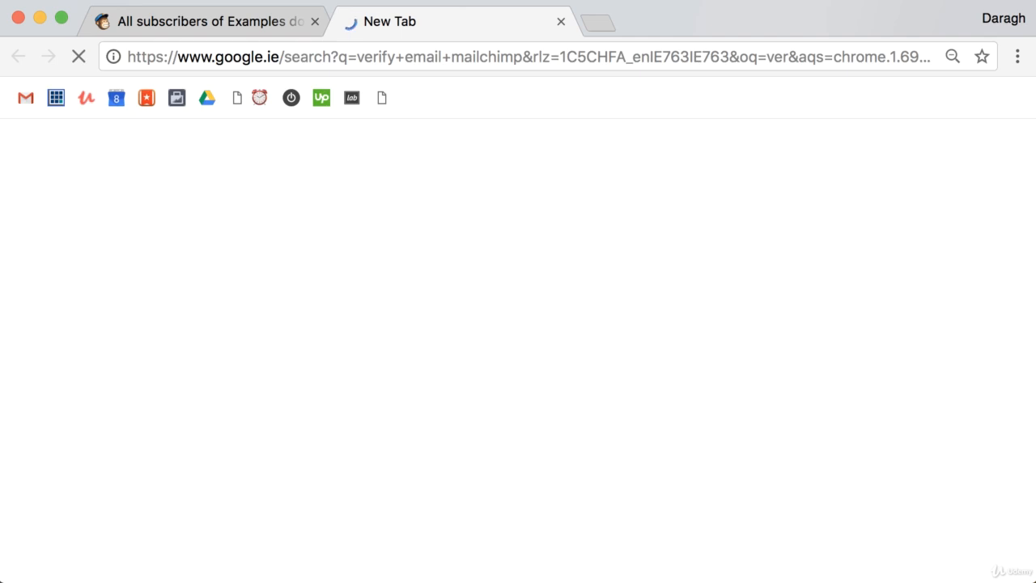
click(242, 238)
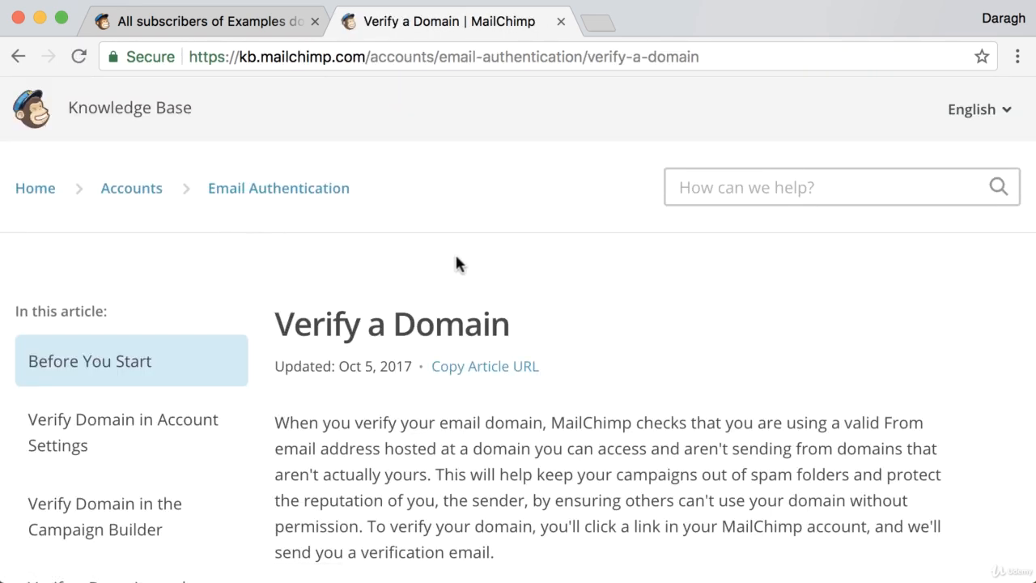
Read through the article's account-settings steps, then return to the Examples Domain list tab
scroll(456, 255, down, 4)
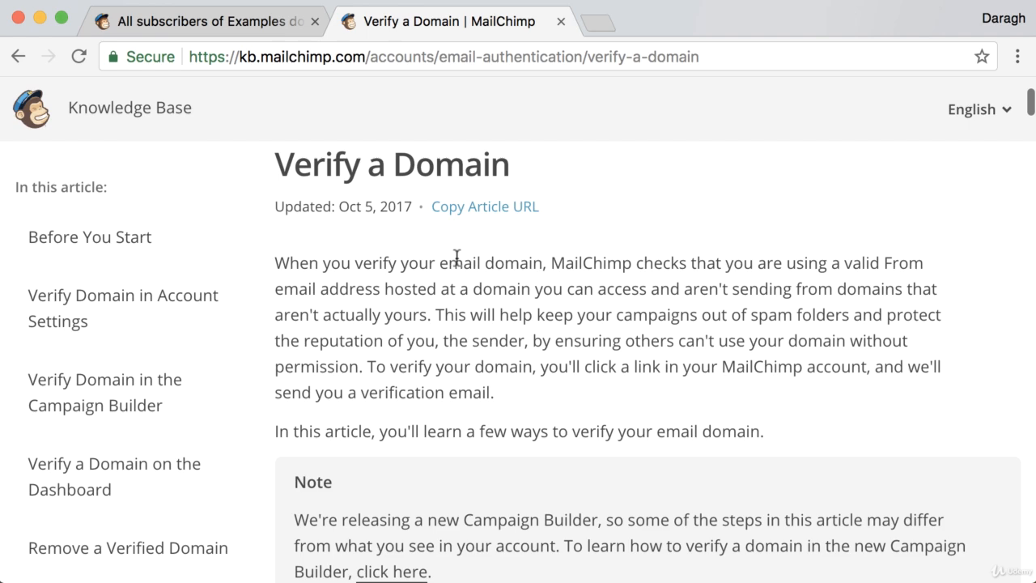
scroll(457, 257, down, 1)
scroll(458, 257, down, 5)
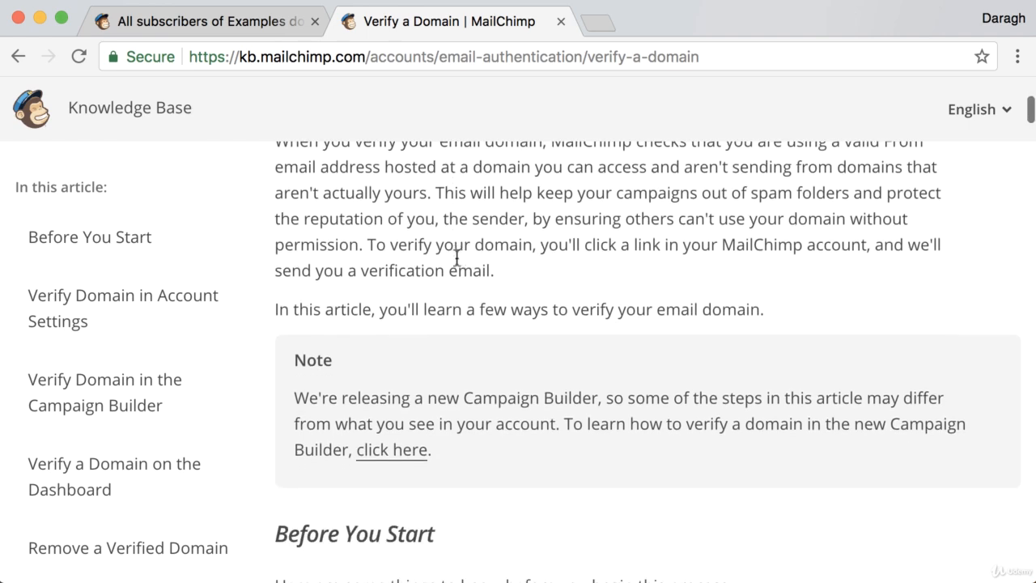
scroll(456, 258, down, 6)
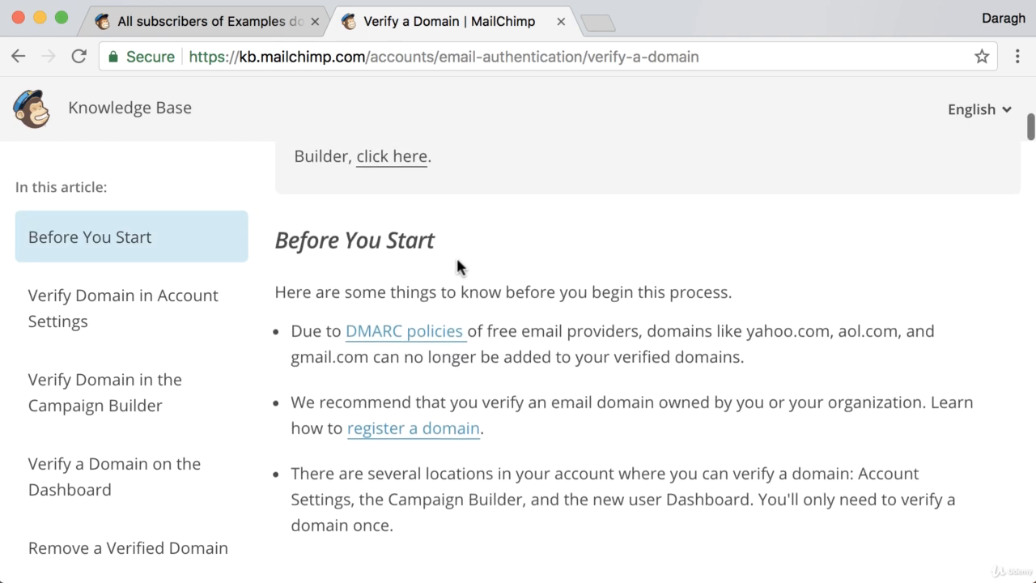
scroll(457, 259, down, 14)
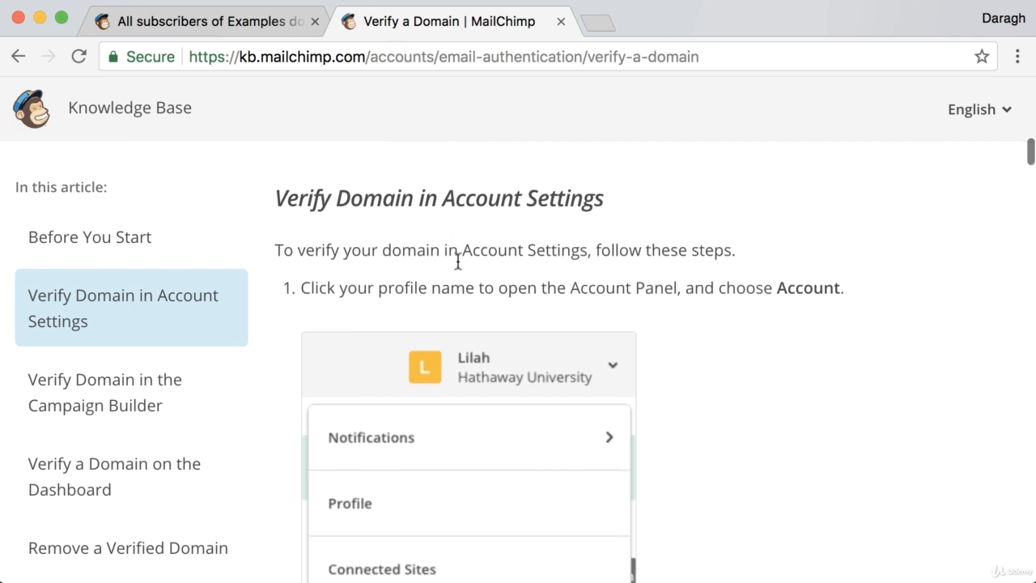
scroll(457, 260, down, 1)
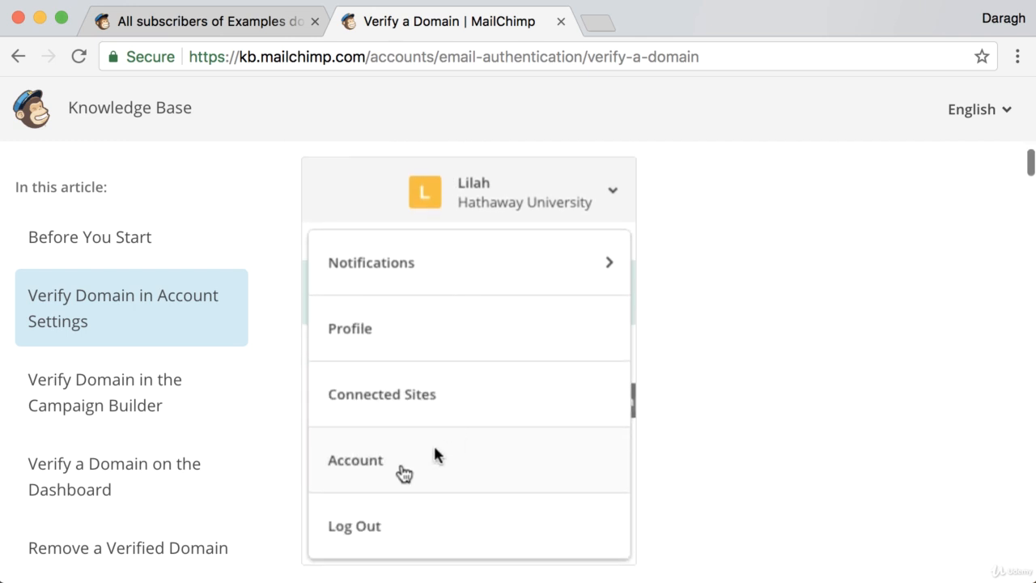
click(263, 24)
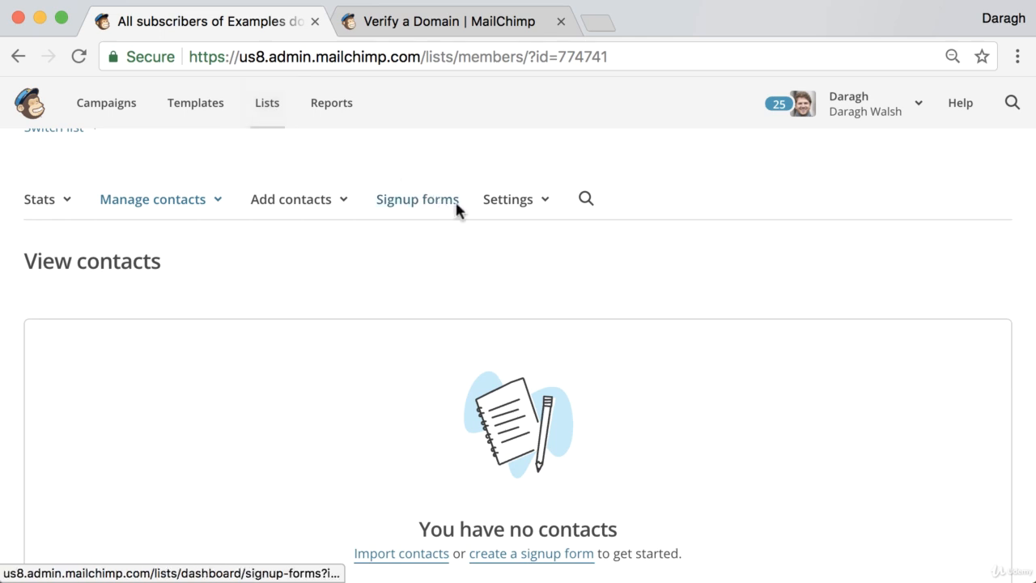
Open the list's Settings > List name and defaults page and look through it
click(494, 203)
click(511, 239)
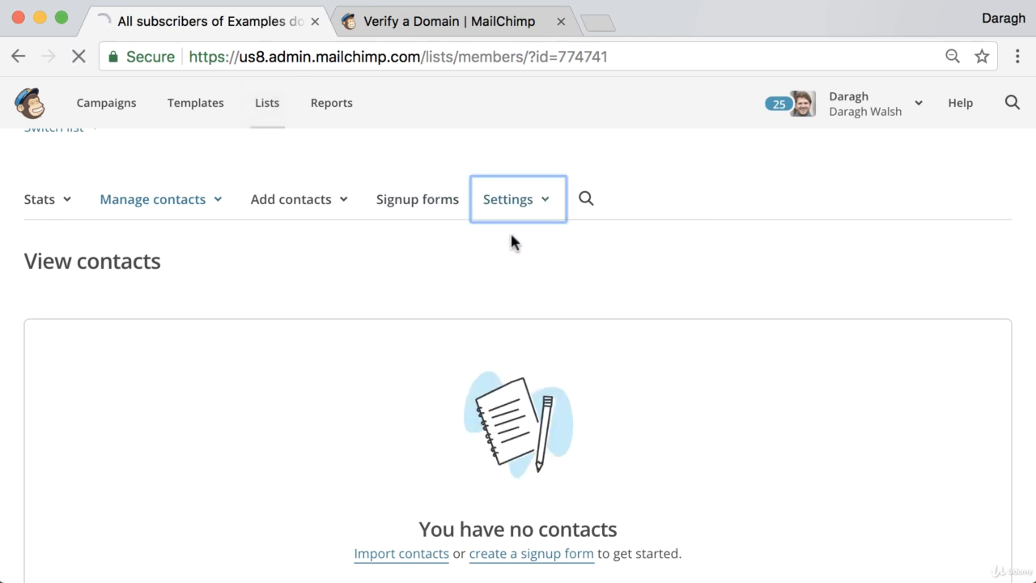
scroll(397, 304, down, 5)
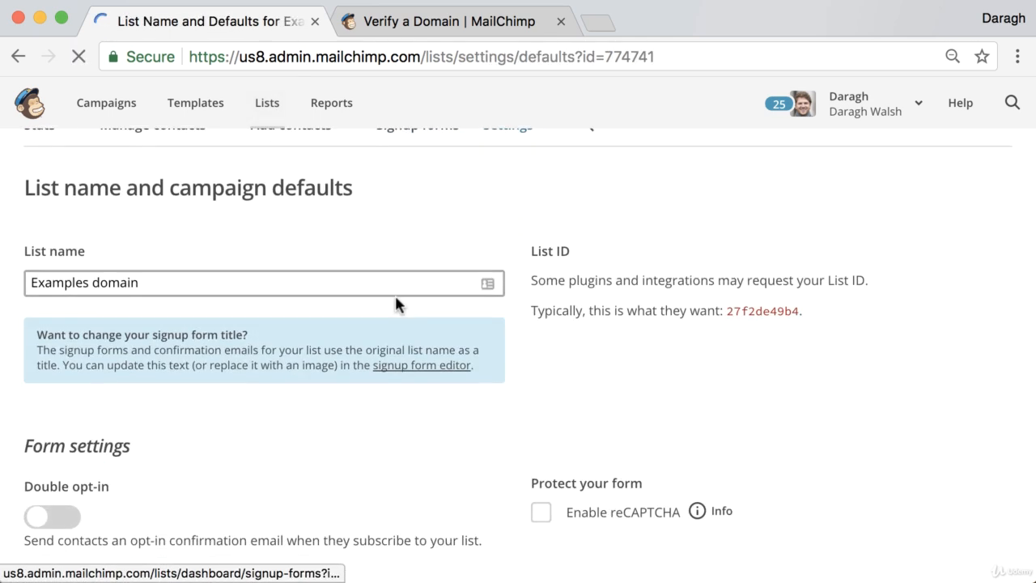
scroll(397, 304, down, 3)
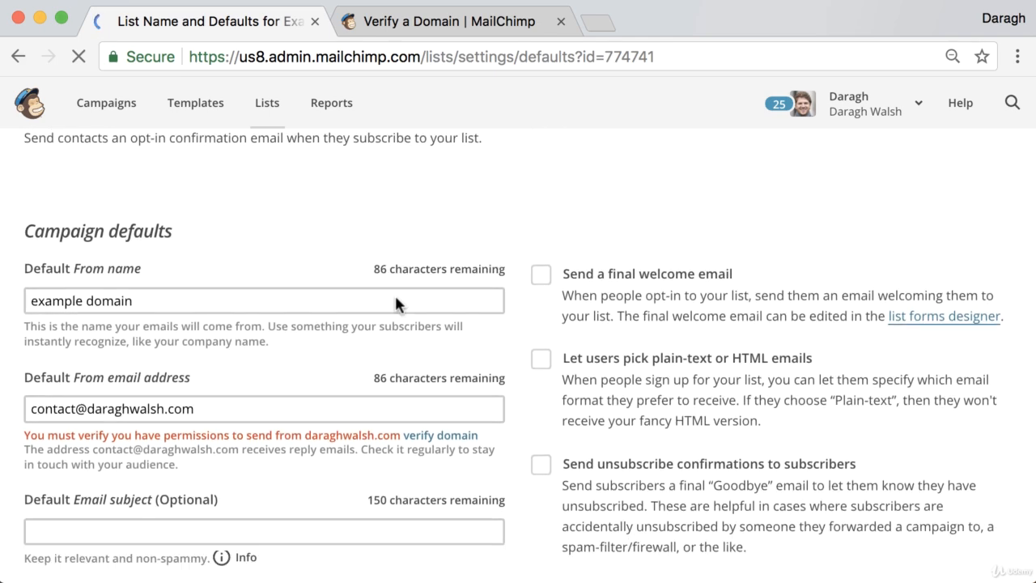
scroll(396, 304, up, 3)
scroll(395, 304, up, 10)
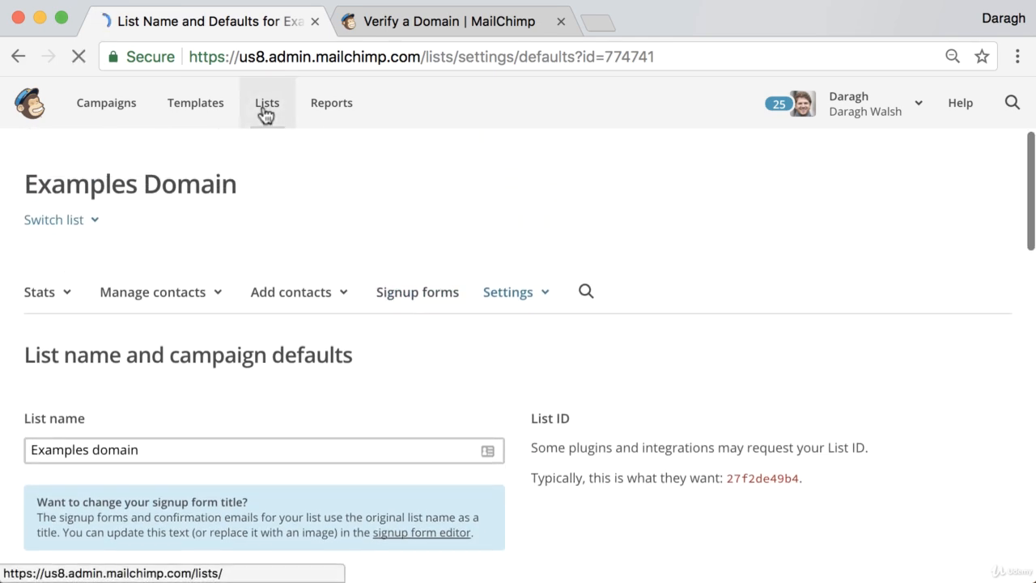
Reopen List name and campaign defaults via Lists > Examples domain and review Campaign defaults
click(267, 108)
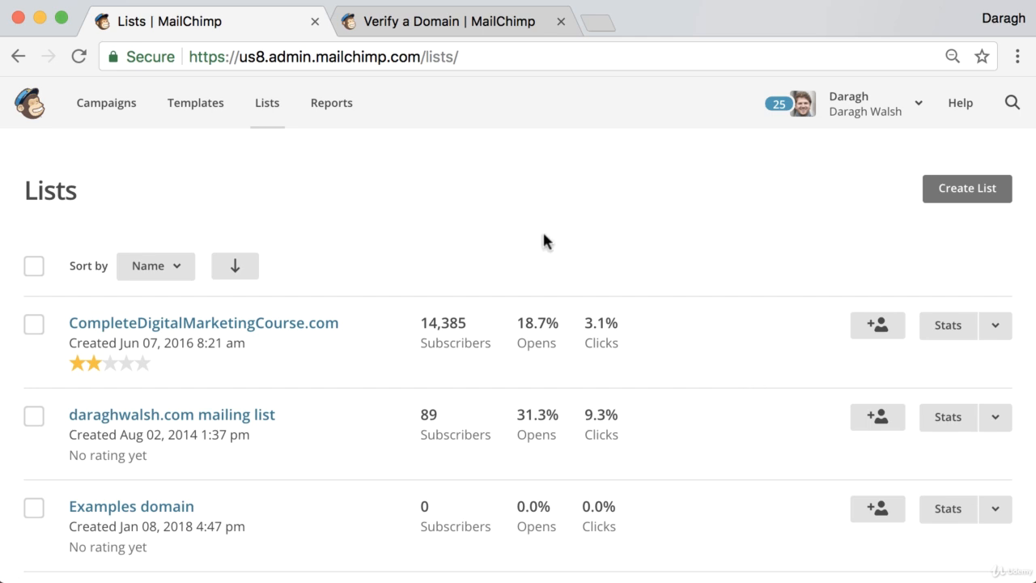
scroll(456, 303, down, 3)
click(146, 400)
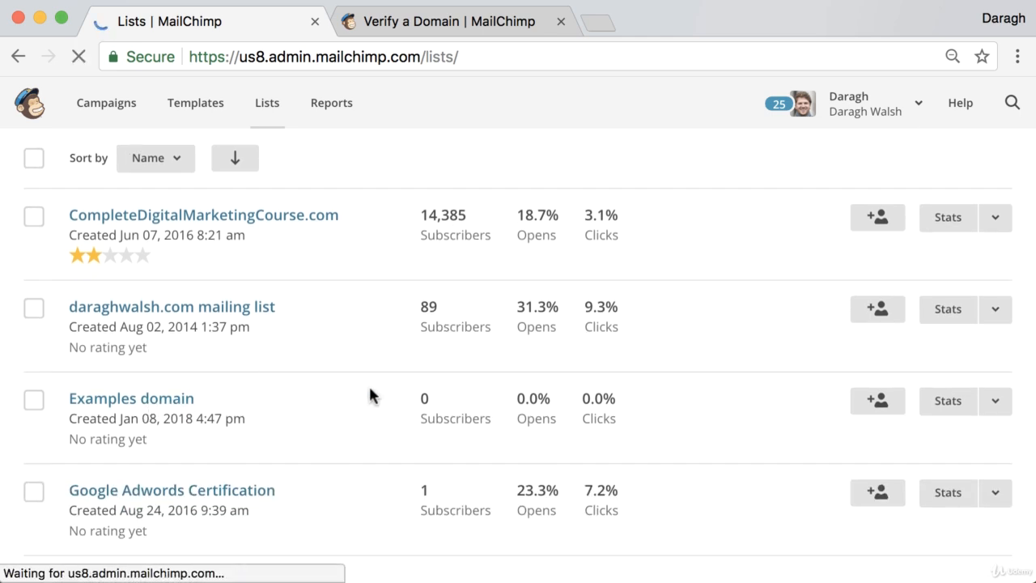
click(503, 301)
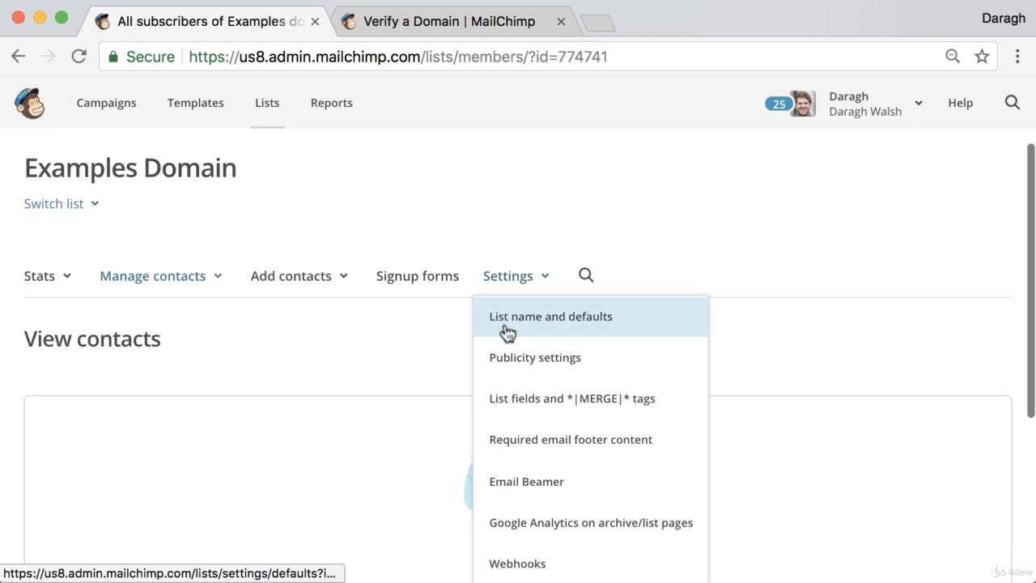
click(508, 333)
scroll(415, 332, down, 4)
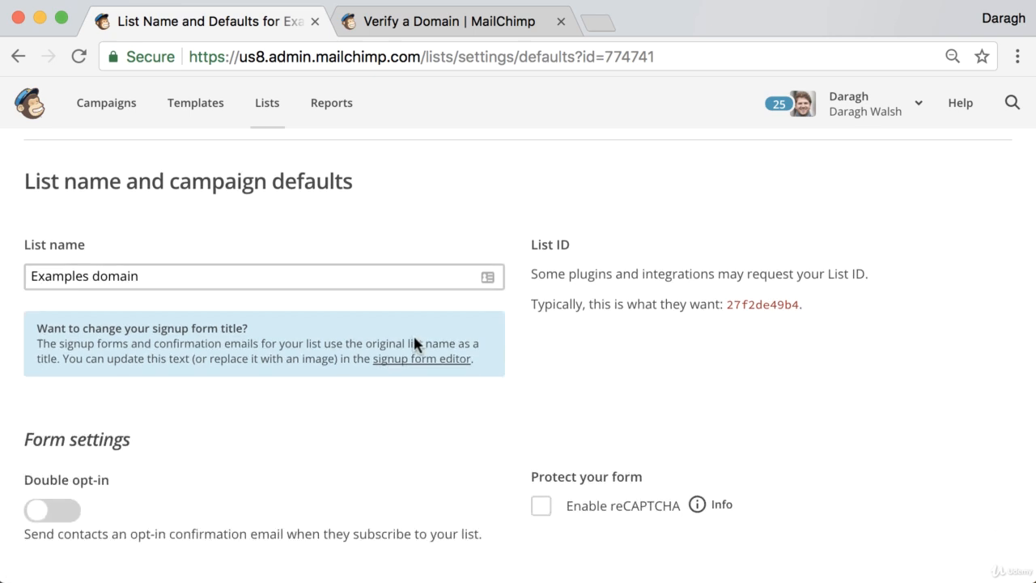
scroll(413, 338, down, 6)
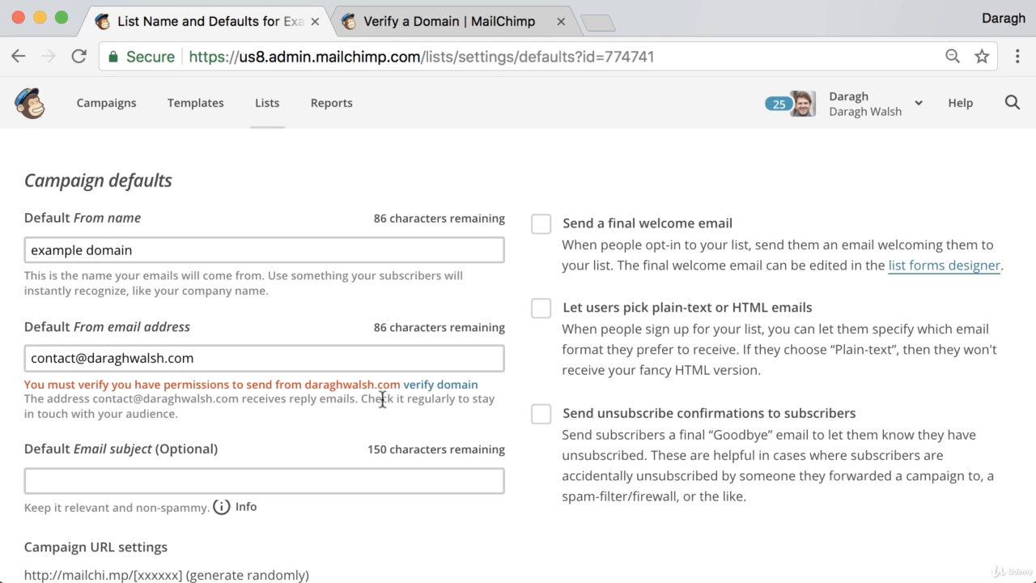
scroll(320, 402, up, 1)
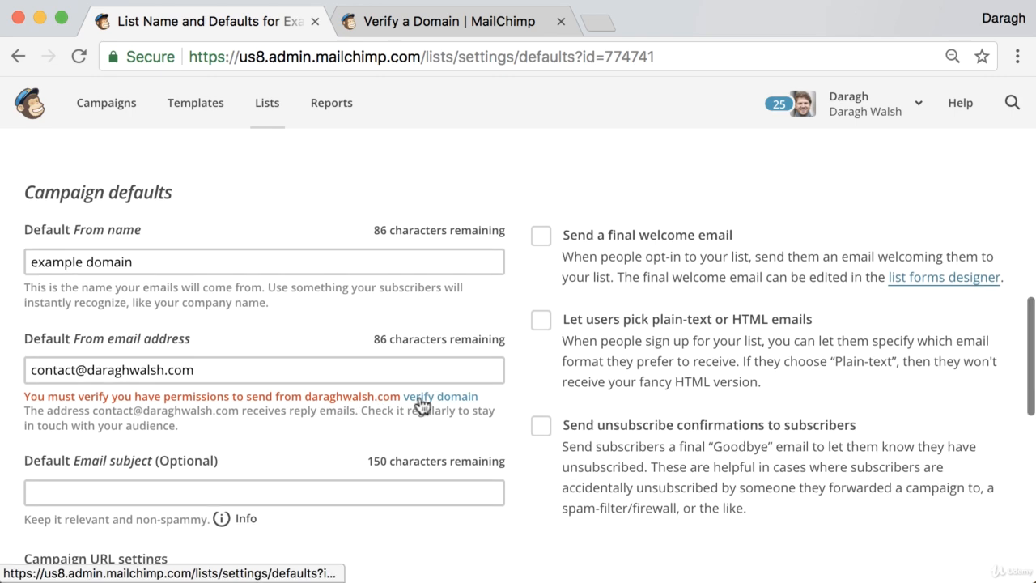
Send a domain verification email to the sender address from the verify domain link
click(419, 393)
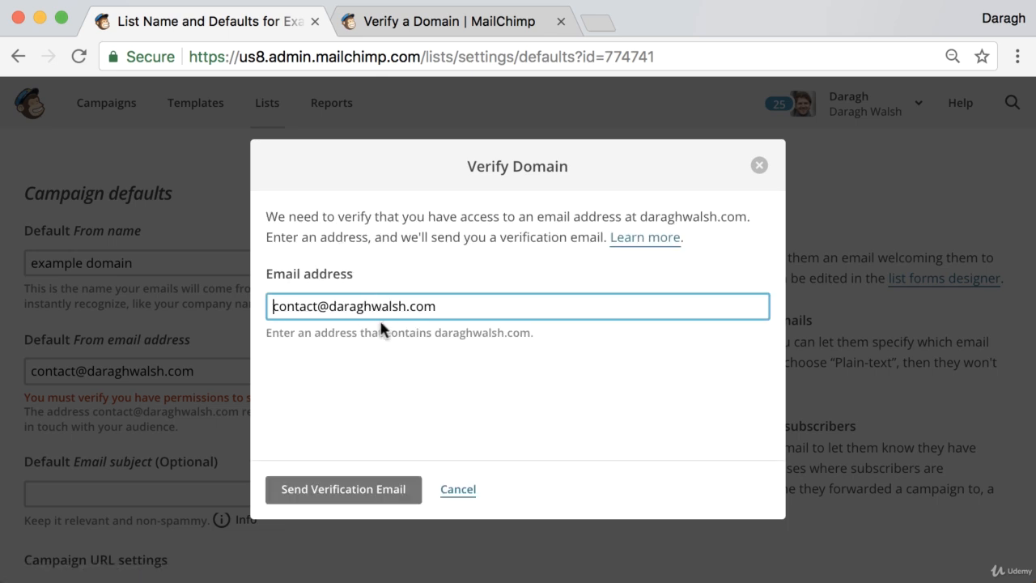
click(327, 501)
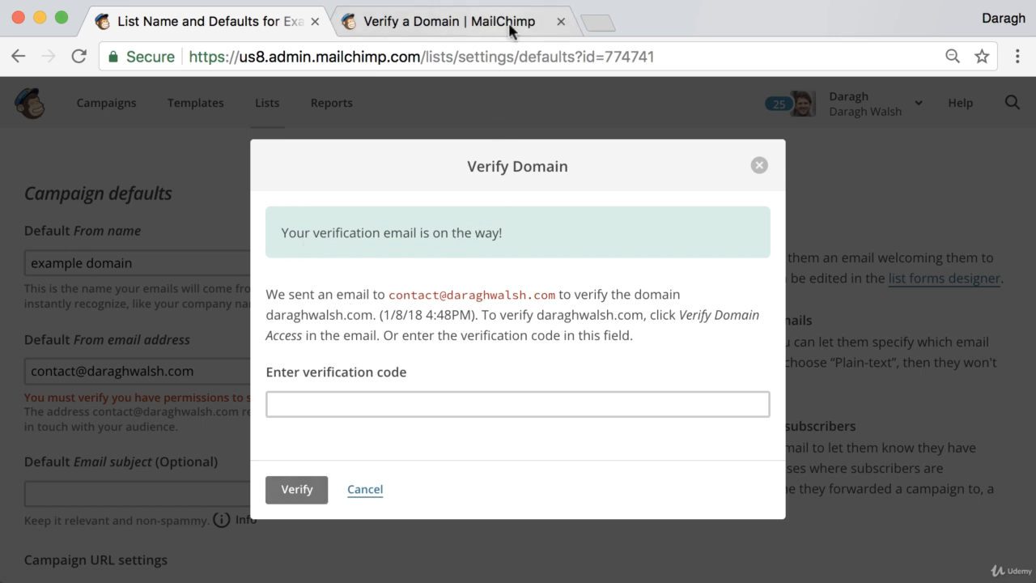
click(596, 19)
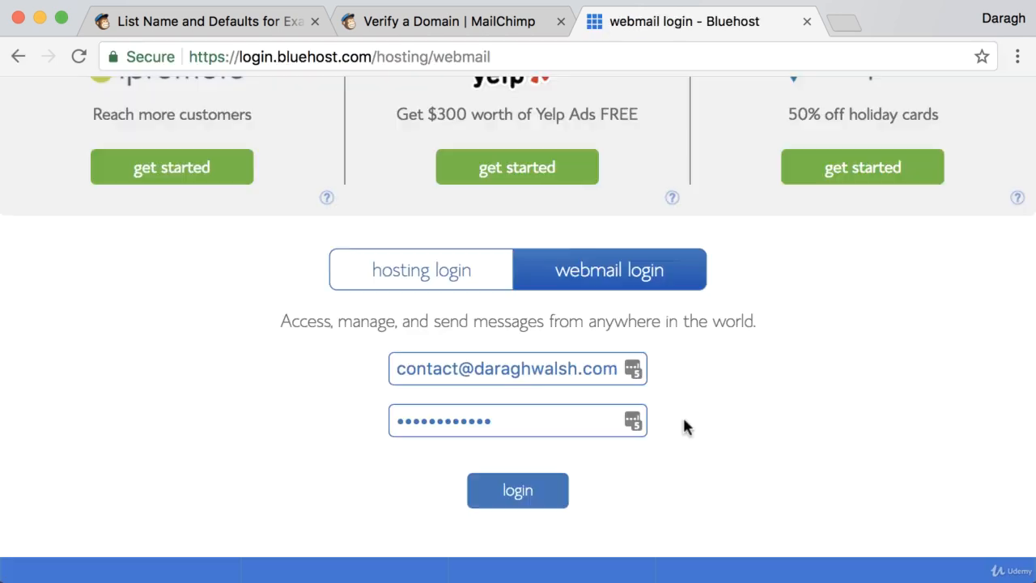
Log in to Bluehost webmail, open 'Verify Your Domain Before Sending' and copy its verification code
scroll(685, 424, up, 3)
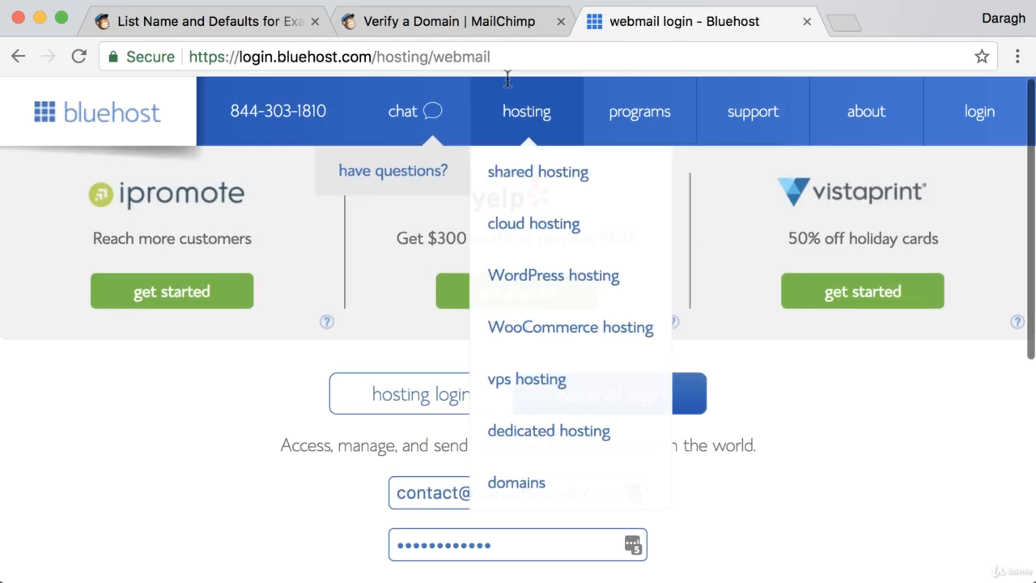
scroll(782, 504, down, 2)
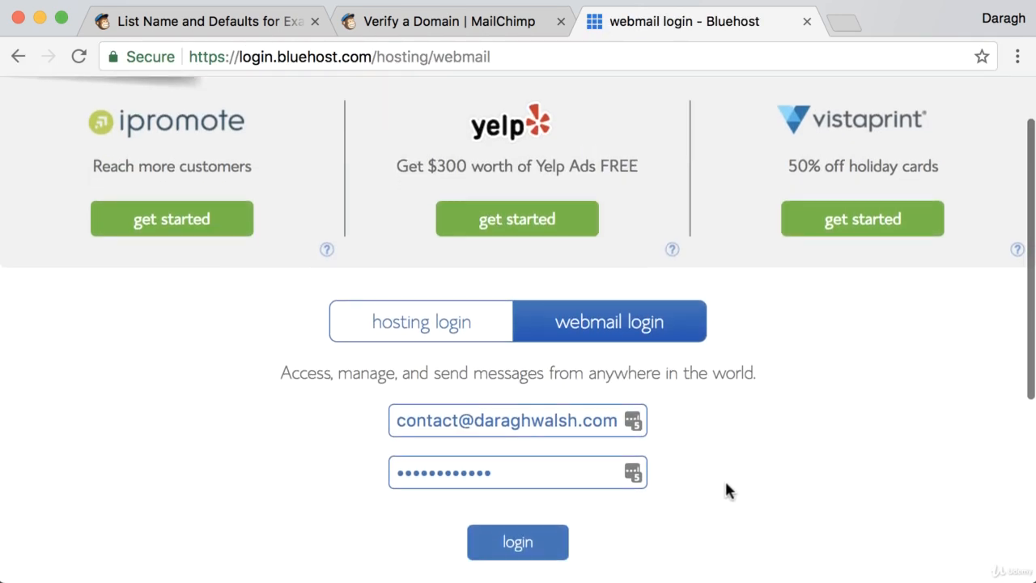
click(519, 544)
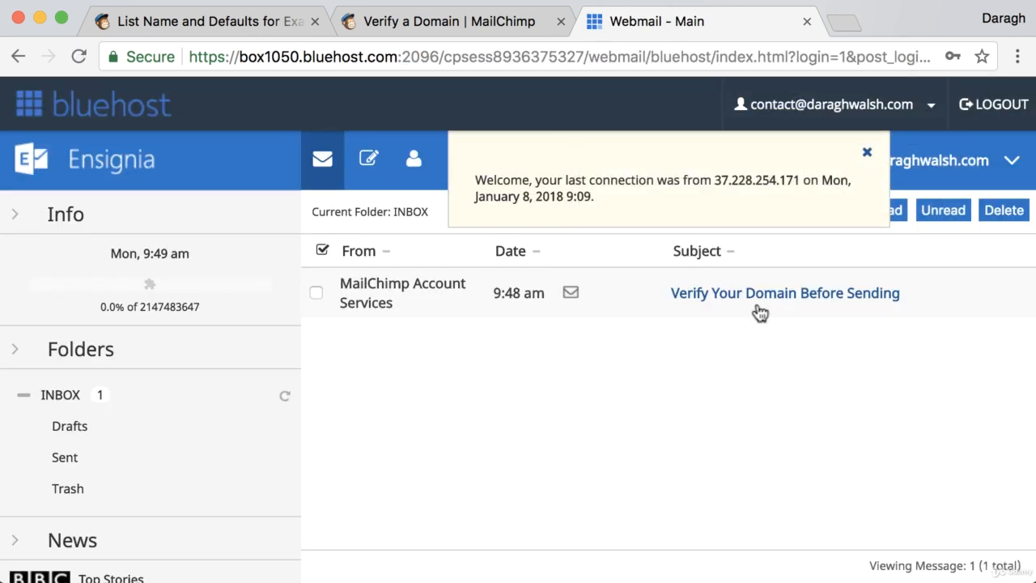
click(764, 299)
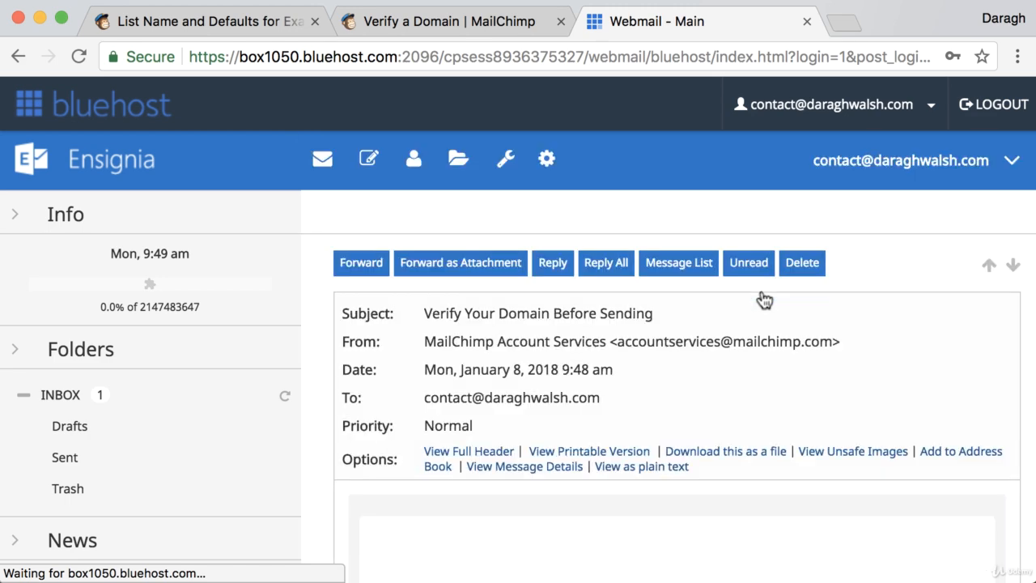
scroll(635, 397, down, 2)
scroll(636, 397, down, 5)
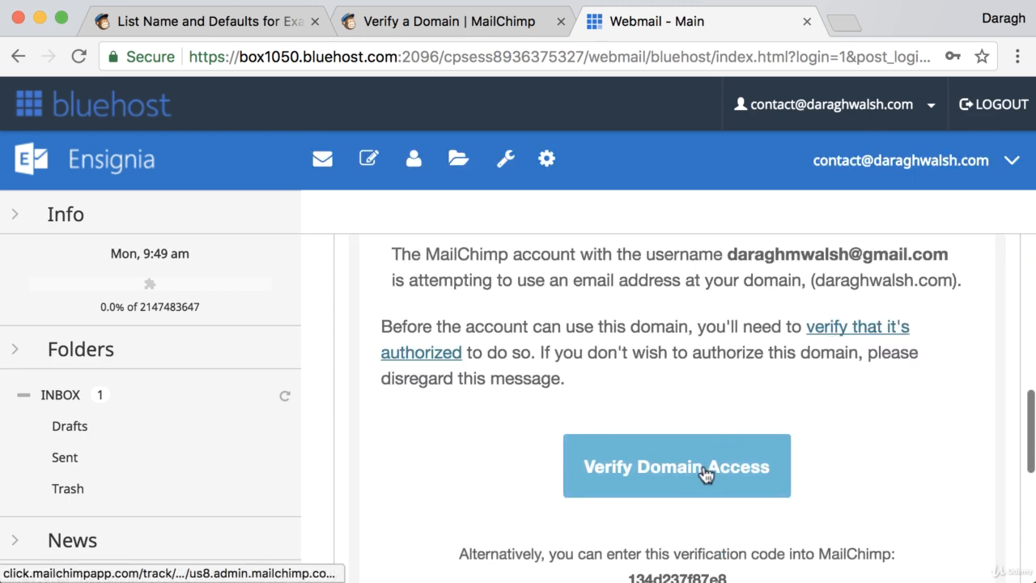
scroll(701, 475, down, 2)
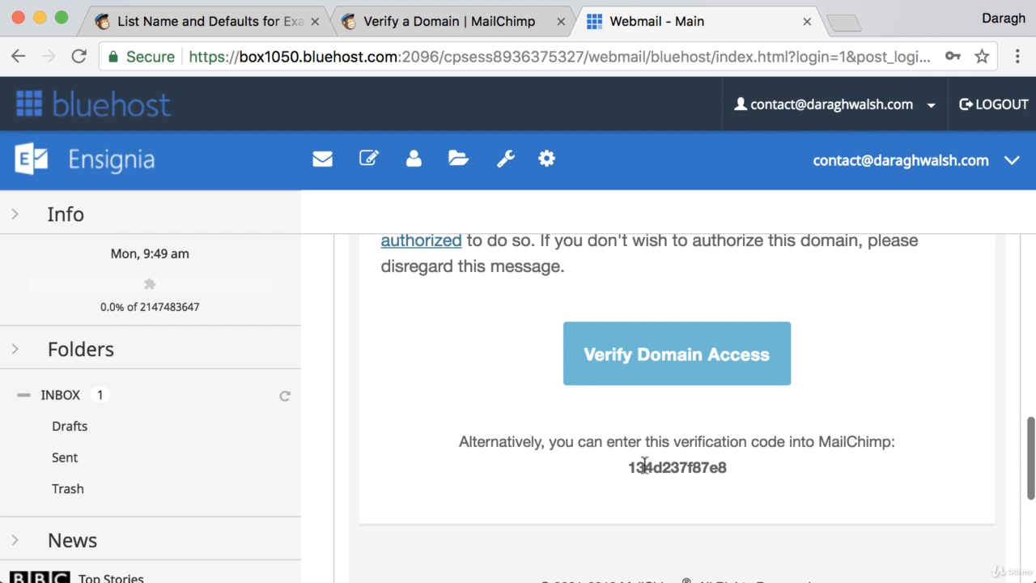
drag(629, 468, 731, 471)
key(super+c)
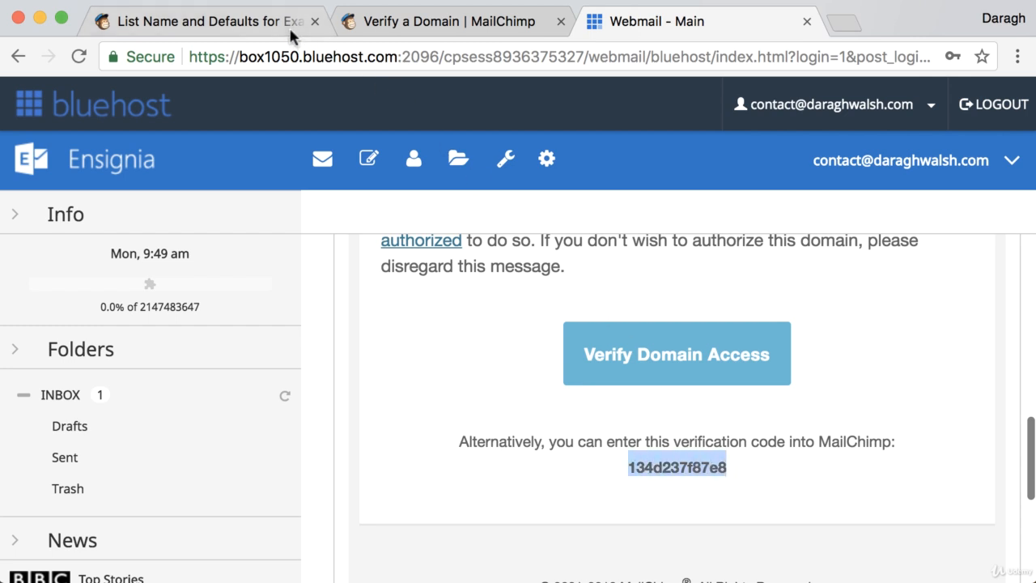
click(283, 24)
Paste the emailed code into the verification field, verify the domain and close the confirmation
click(387, 397)
key(super+v)
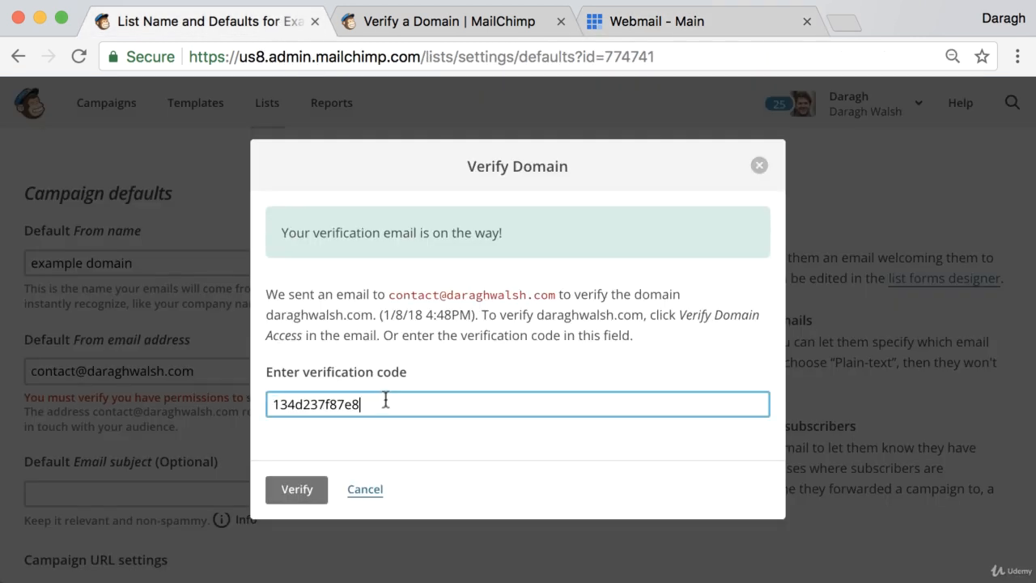
click(298, 486)
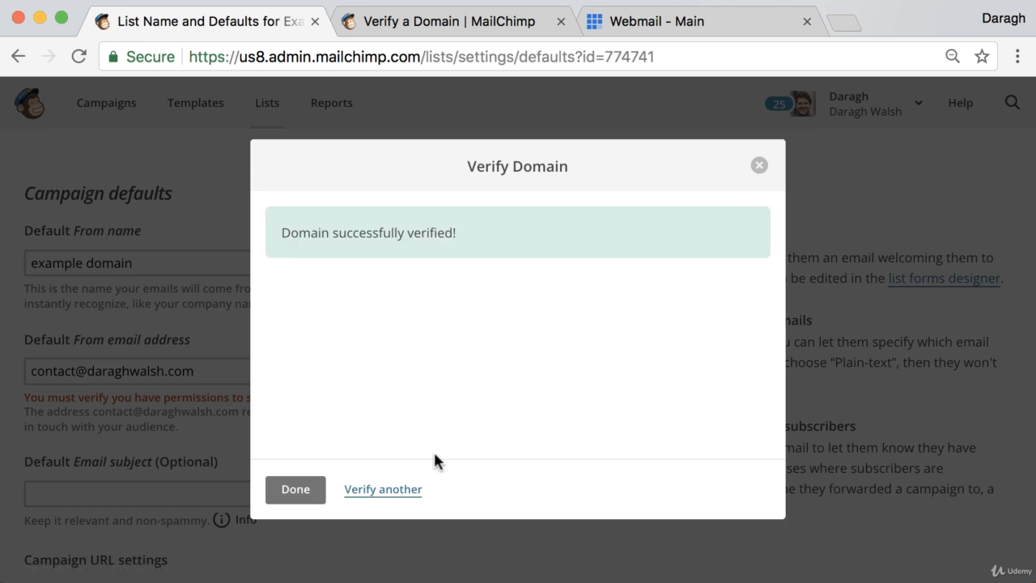
click(300, 491)
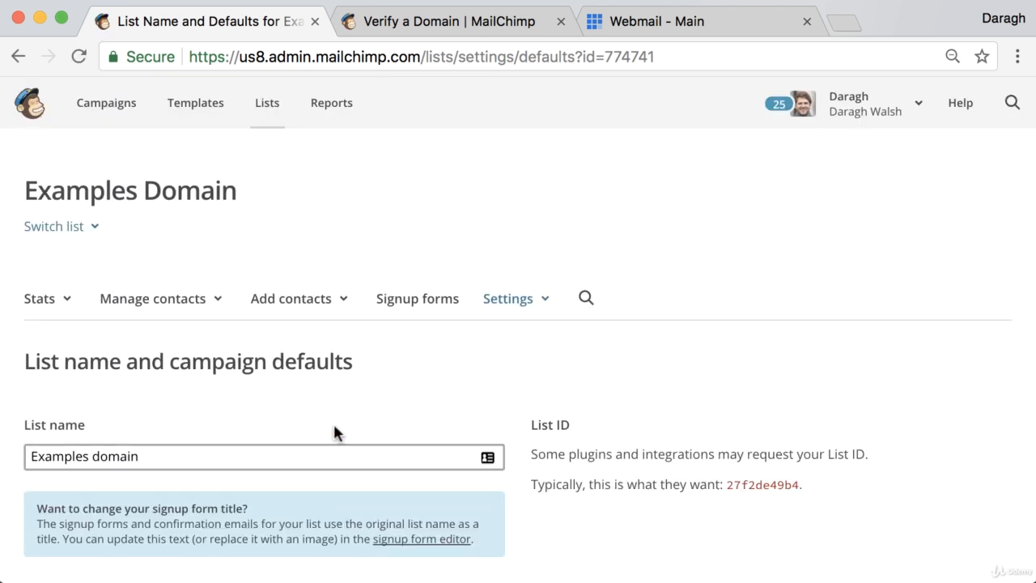
Review the list defaults to confirm the From address no longer shows a verification warning
scroll(294, 361, down, 5)
scroll(294, 361, down, 1)
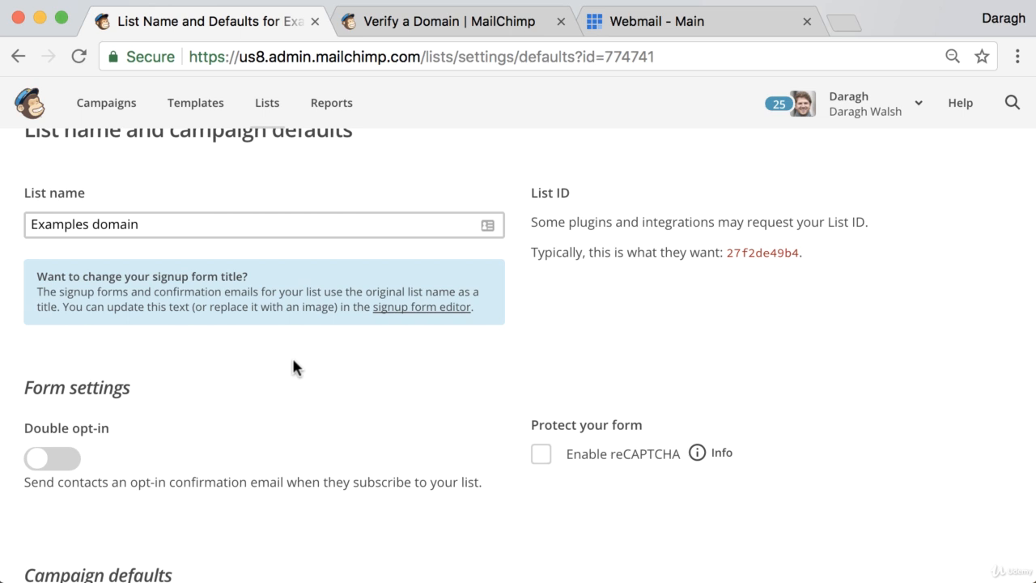
scroll(288, 364, down, 7)
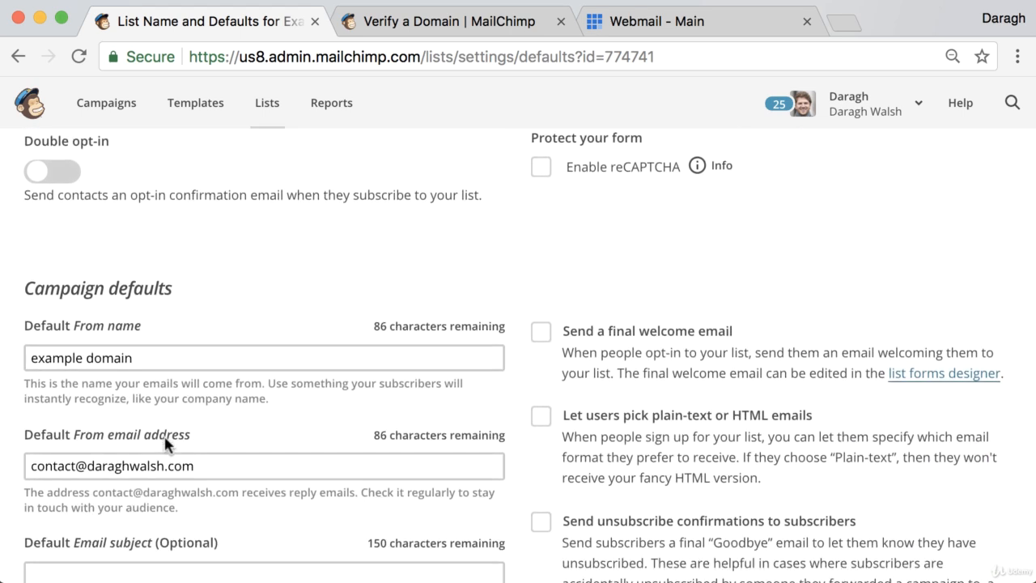
scroll(166, 444, down, 1)
click(178, 450)
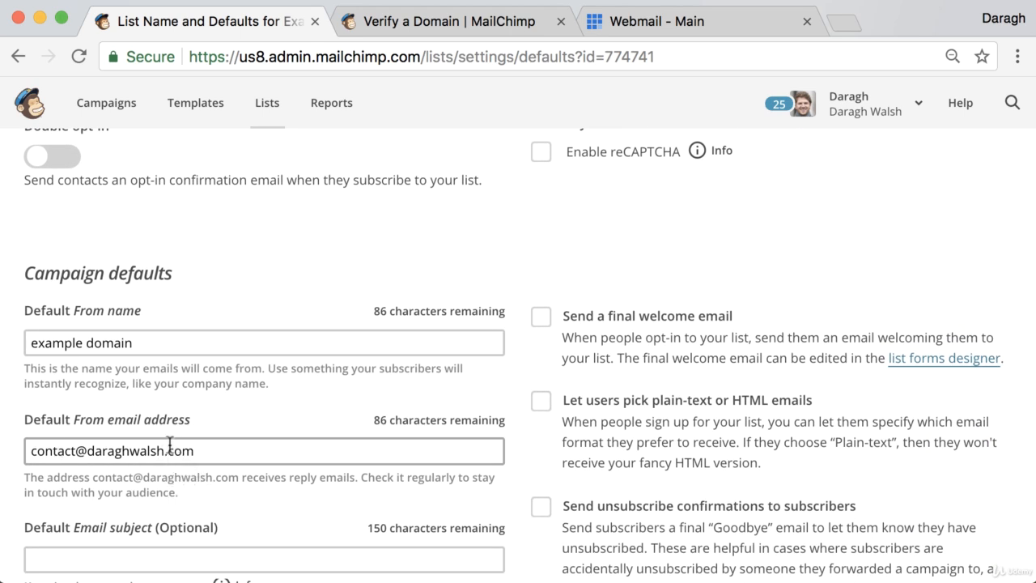
scroll(170, 445, up, 9)
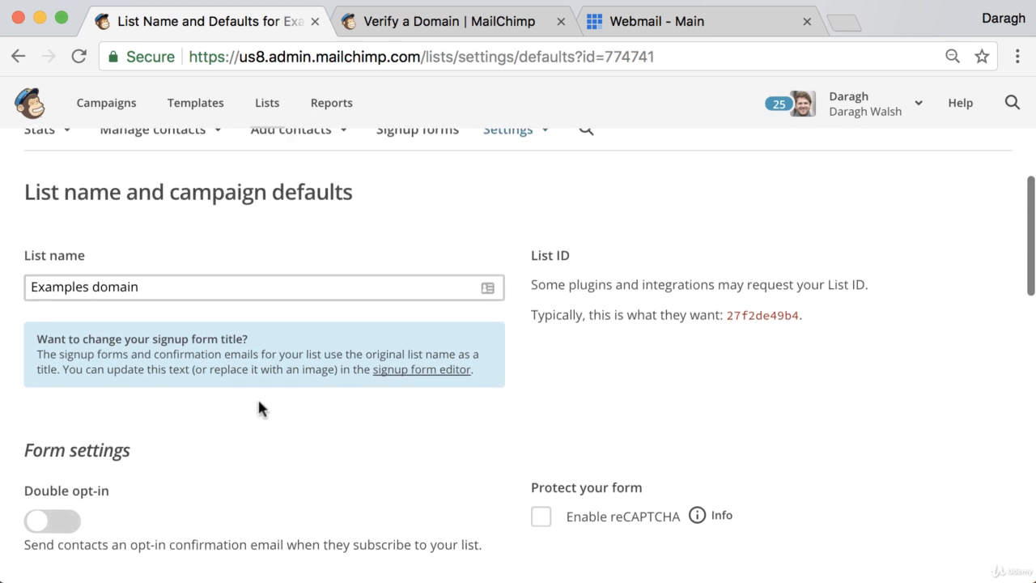
scroll(260, 409, up, 4)
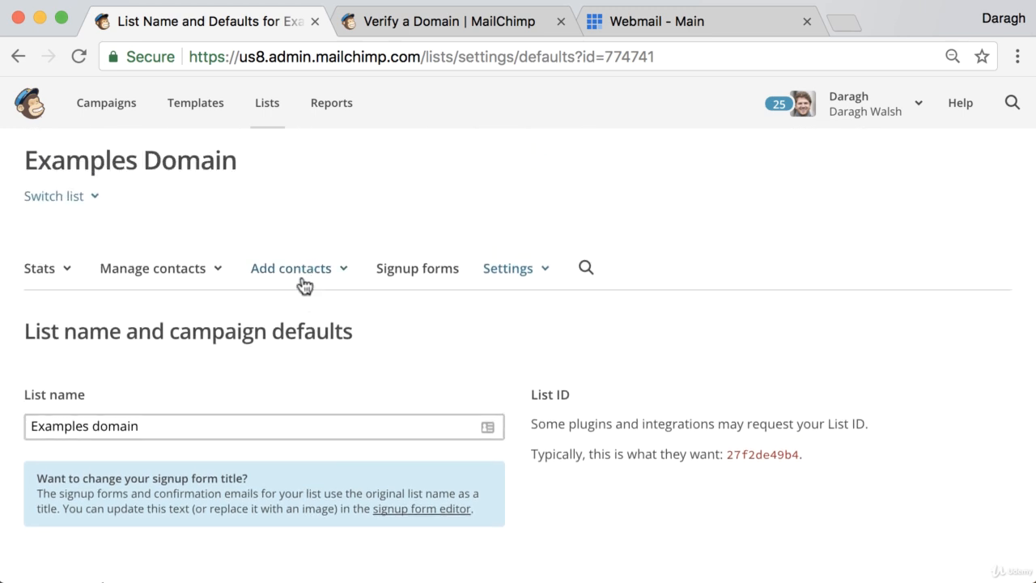
scroll(306, 285, up, 1)
Start a contact import for the 89-subscriber list from the Lists overview
click(269, 114)
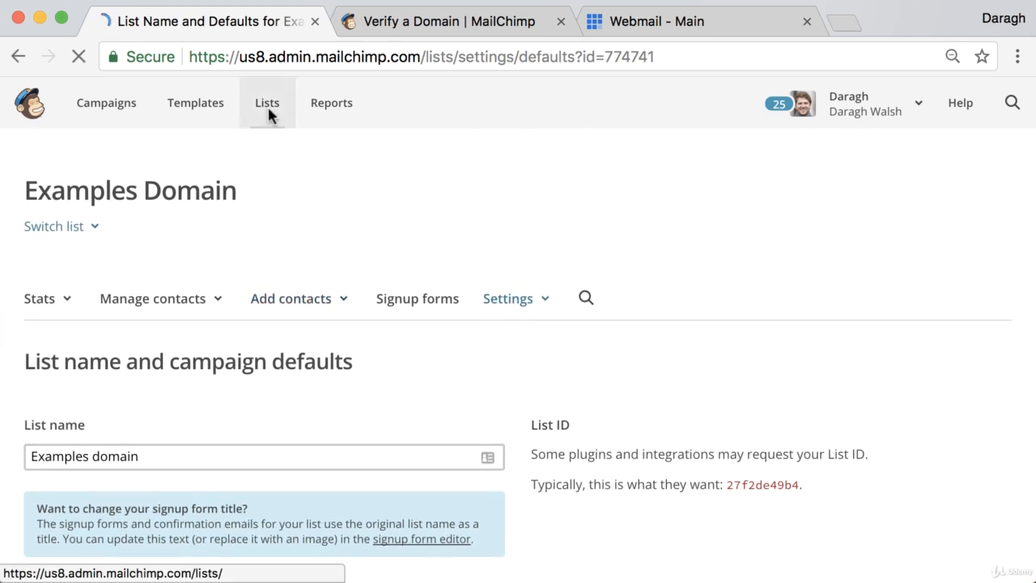
scroll(439, 317, down, 3)
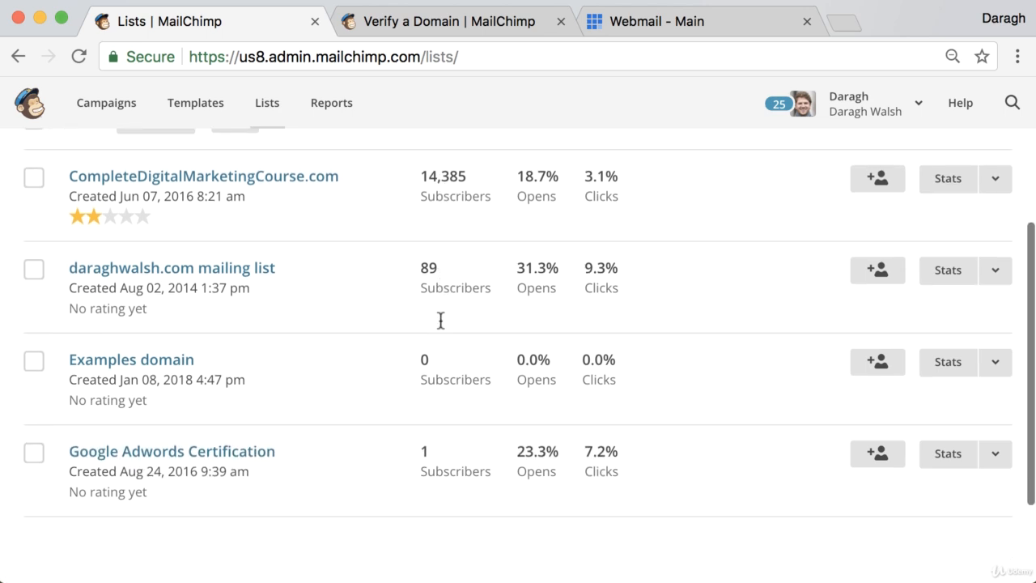
scroll(440, 320, down, 3)
scroll(439, 314, up, 2)
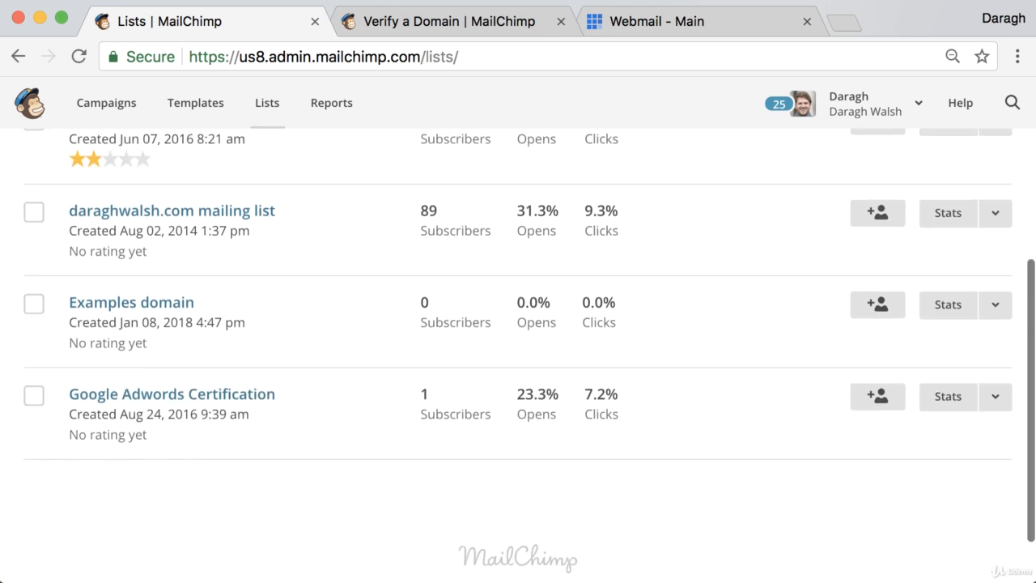
click(996, 213)
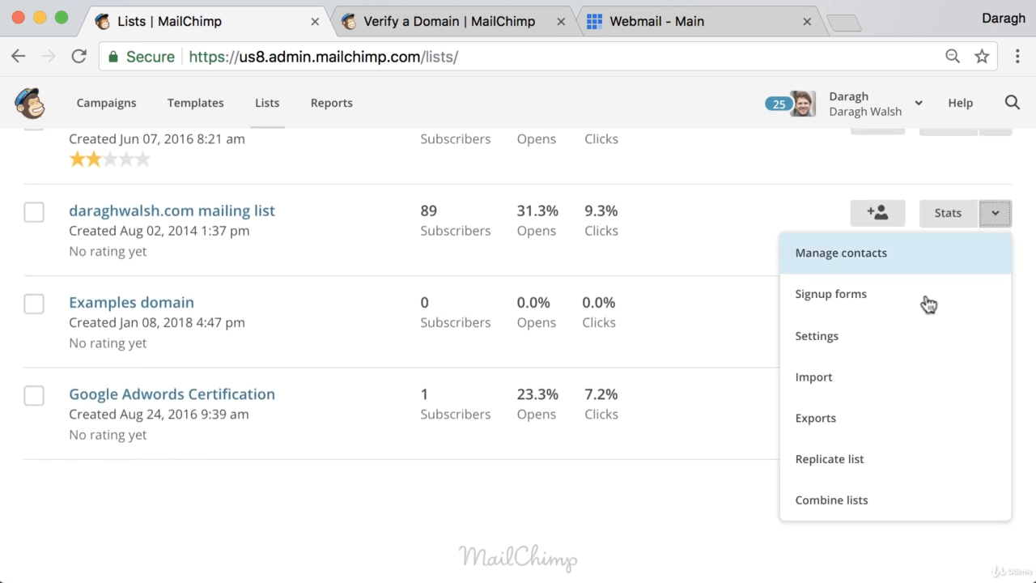
click(879, 375)
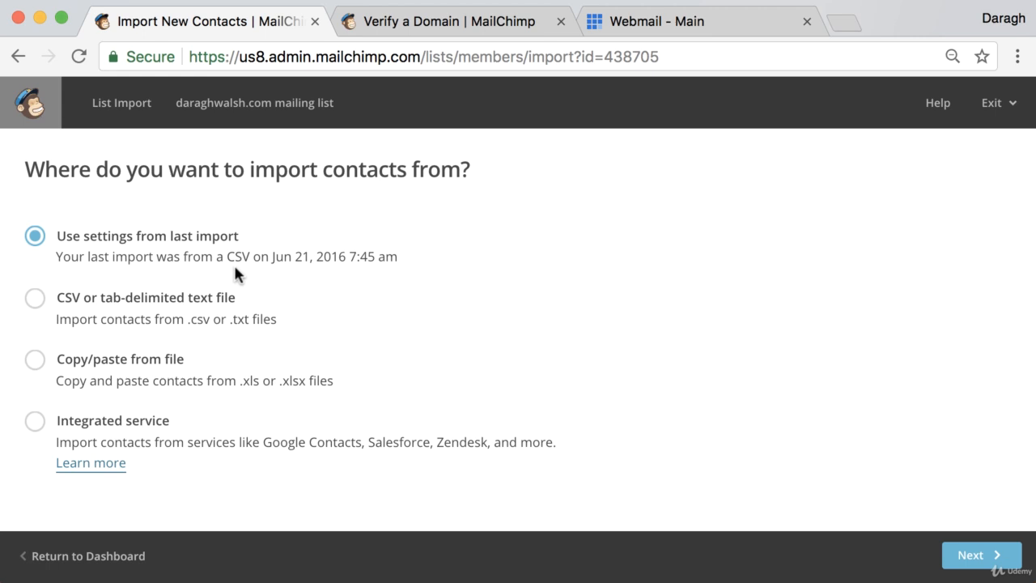
Preview the CSV and copy/paste import steps, returning to the source choices each time
click(36, 301)
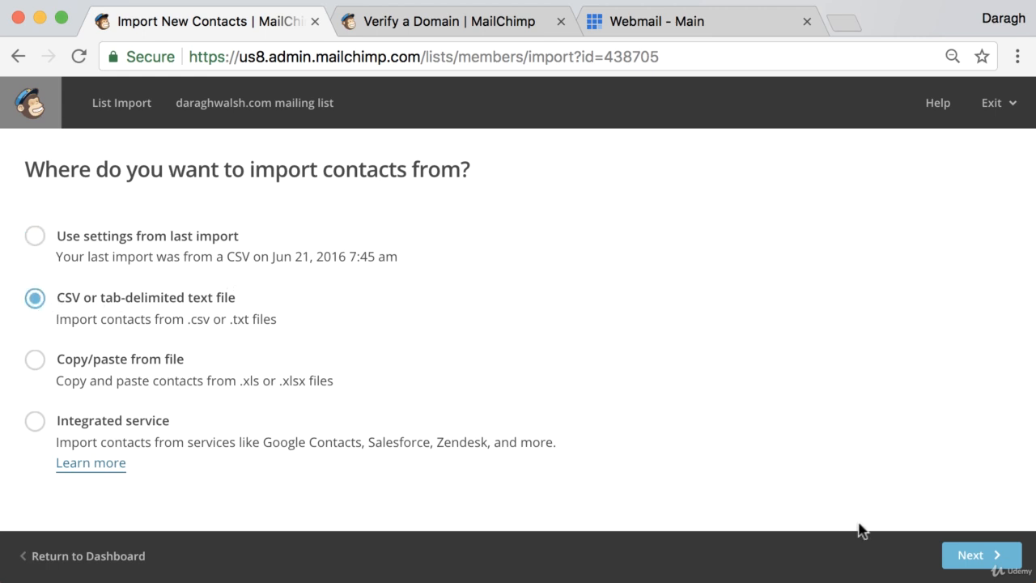
click(967, 557)
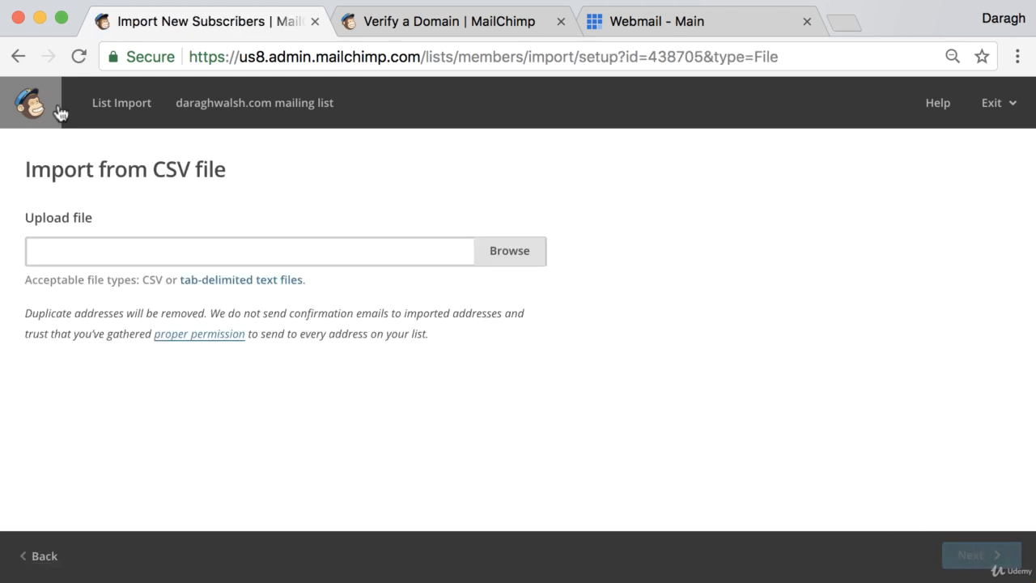
click(53, 557)
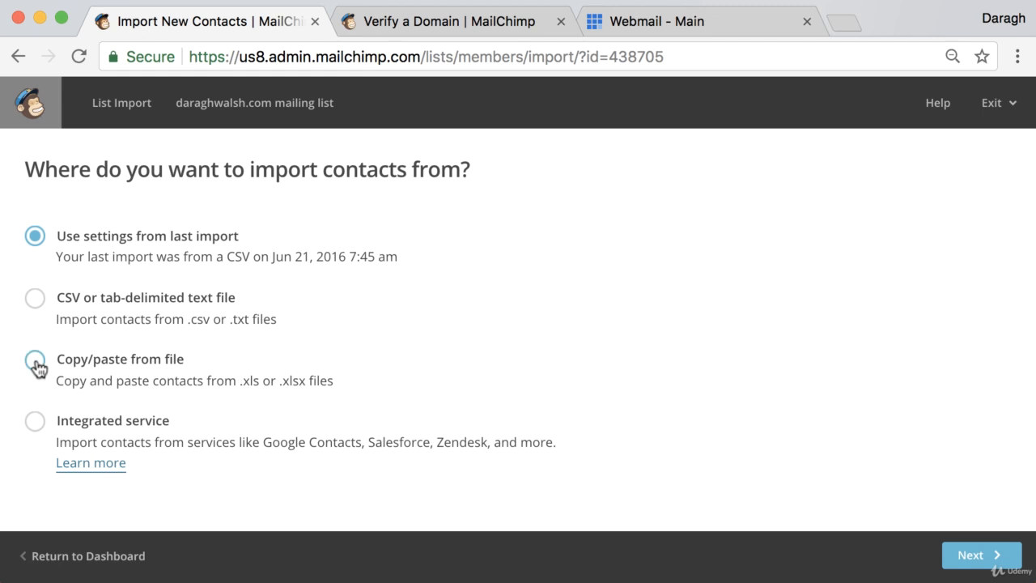
click(36, 361)
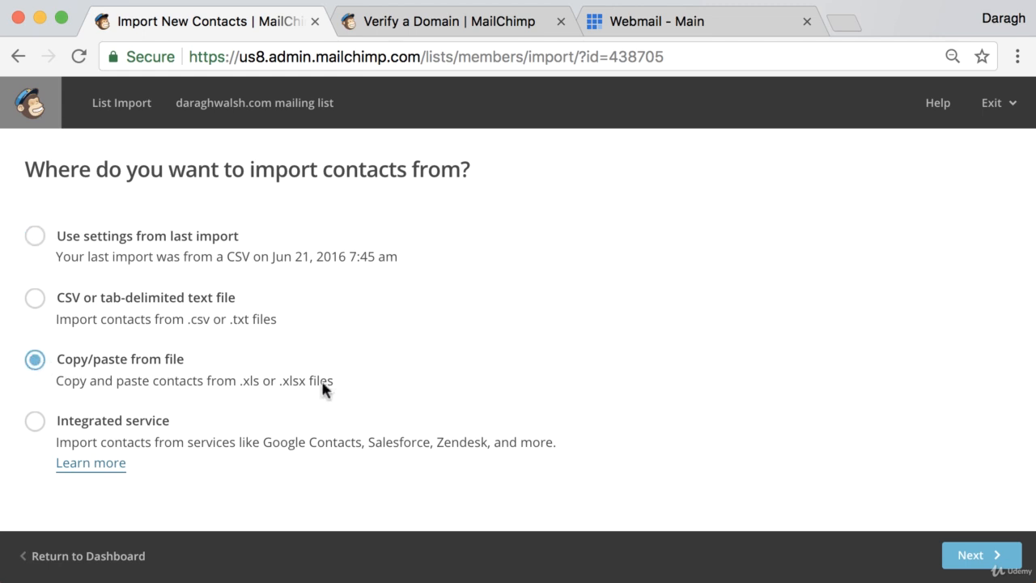
click(981, 554)
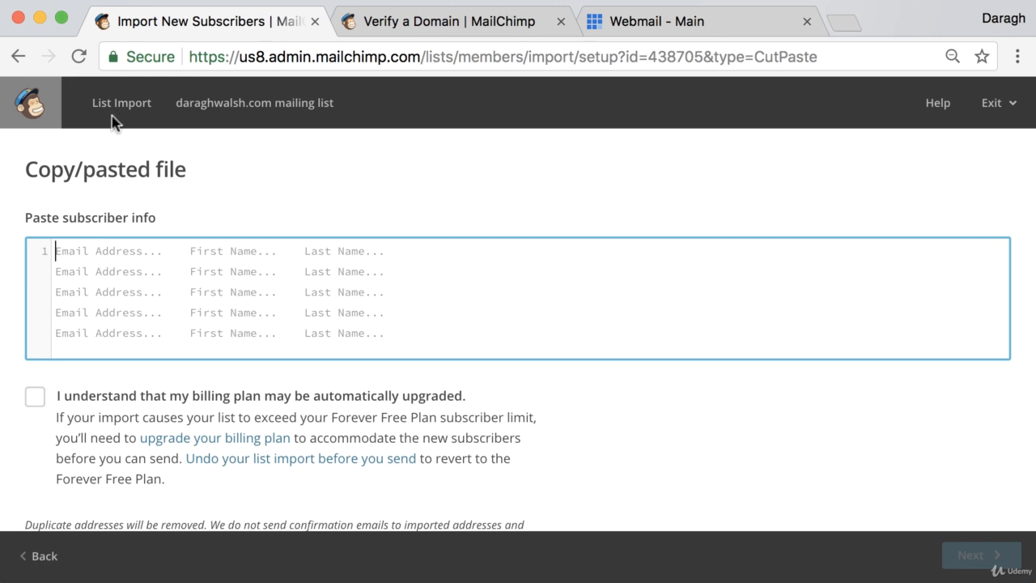
click(41, 555)
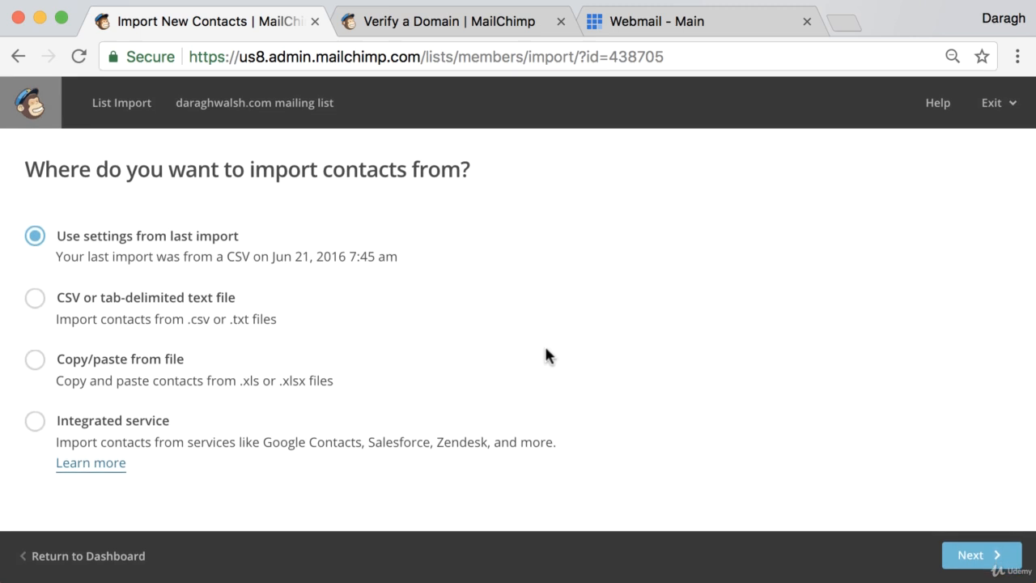
Exit the import to the dashboard, skim the verify-a-domain article, then show the empty Examples Domain contacts page
click(89, 556)
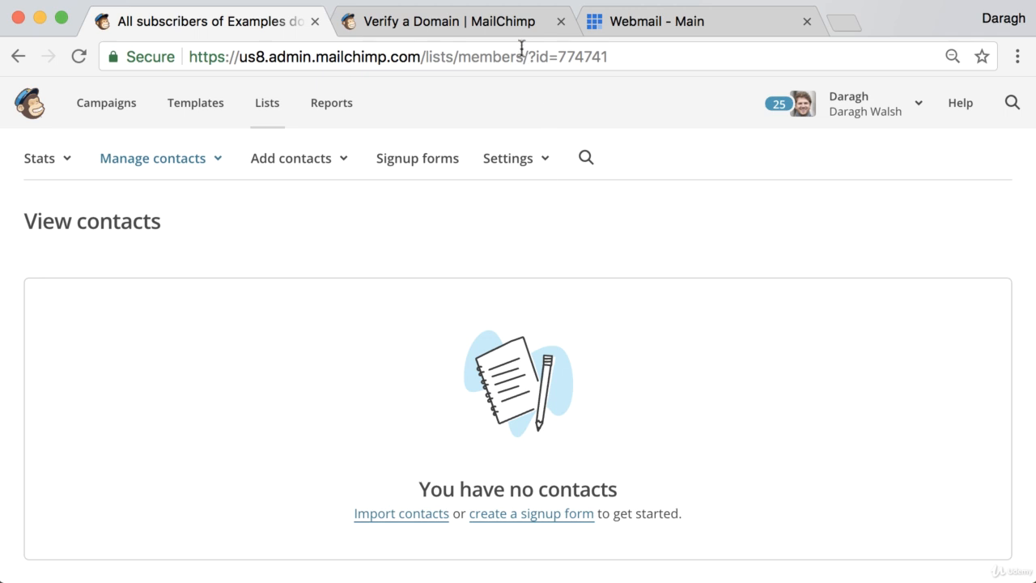
click(479, 22)
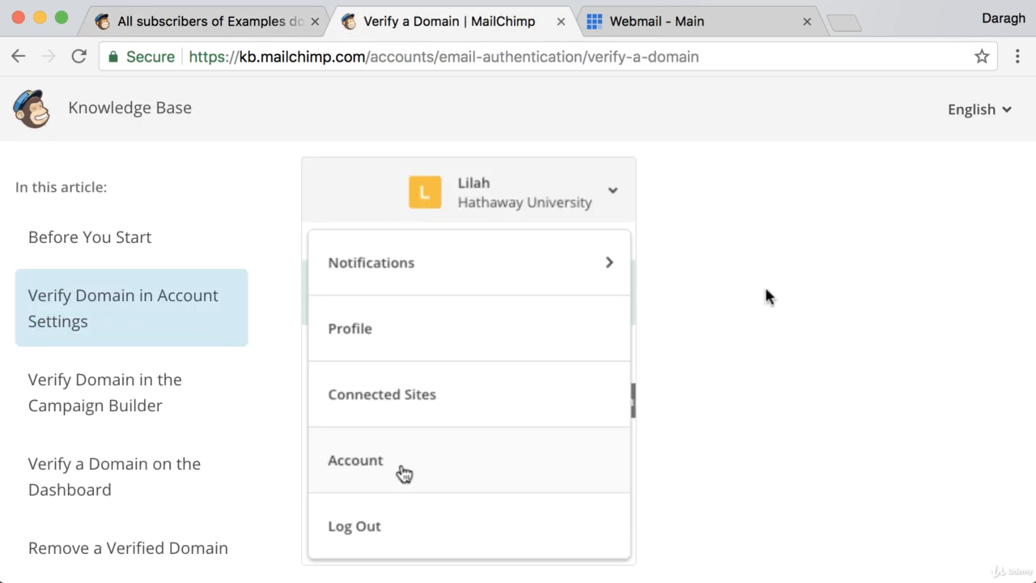
scroll(763, 298, down, 3)
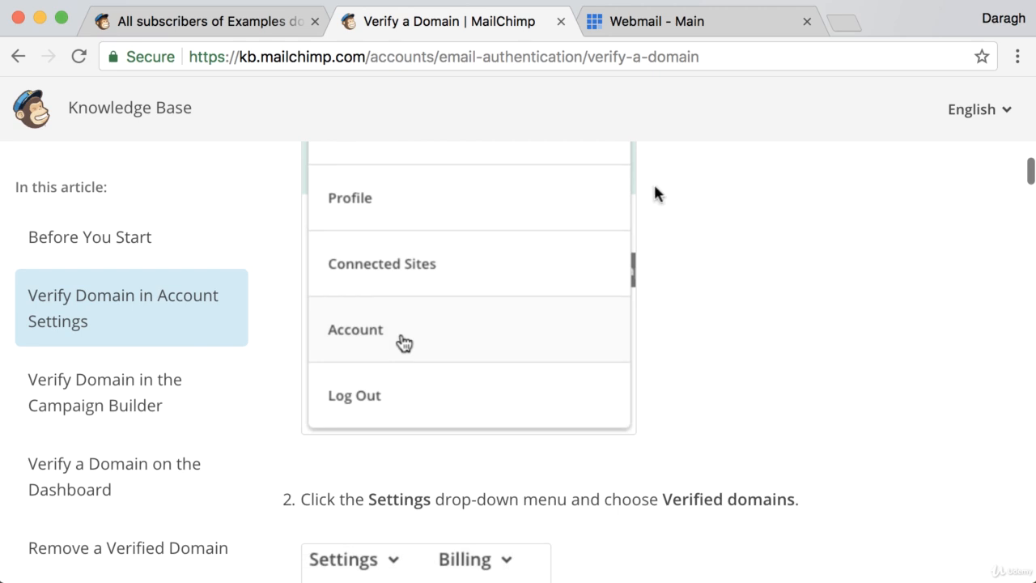
click(265, 24)
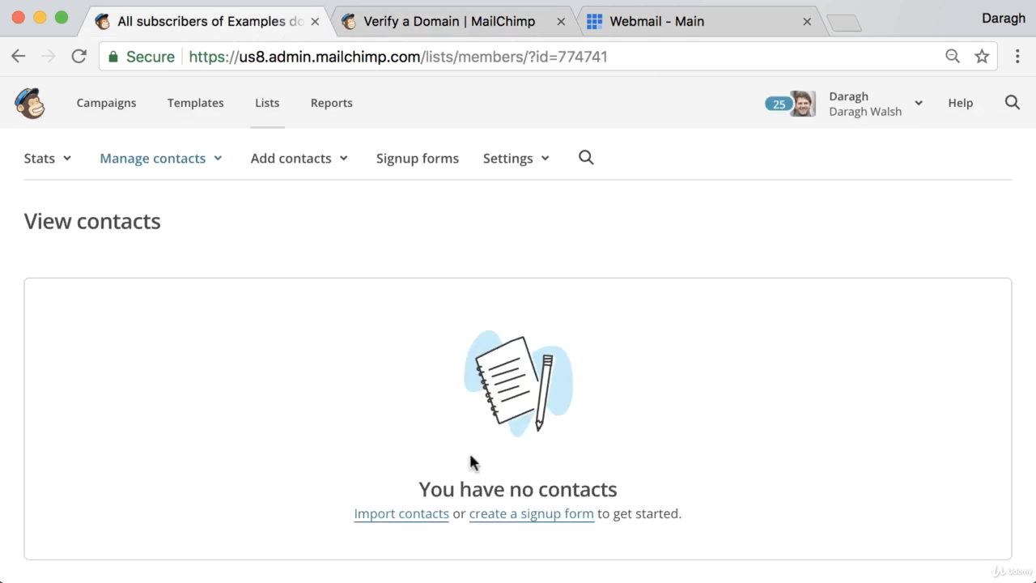